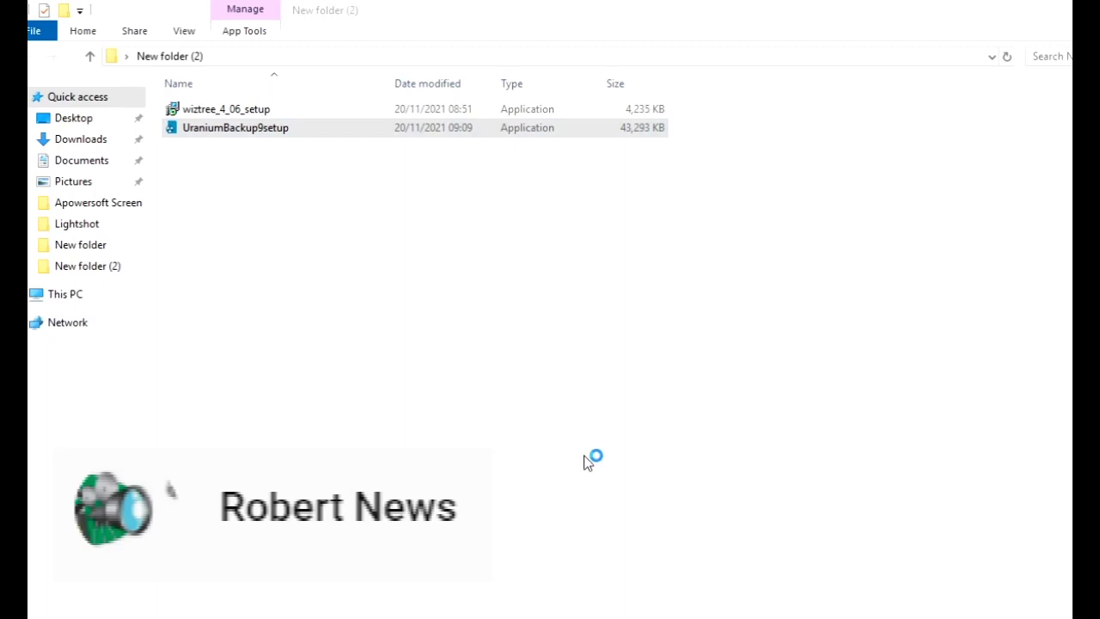
Accept the licence agreement and install Uranium Backup in its default folder with the automatic update check.
left_click(624, 372)
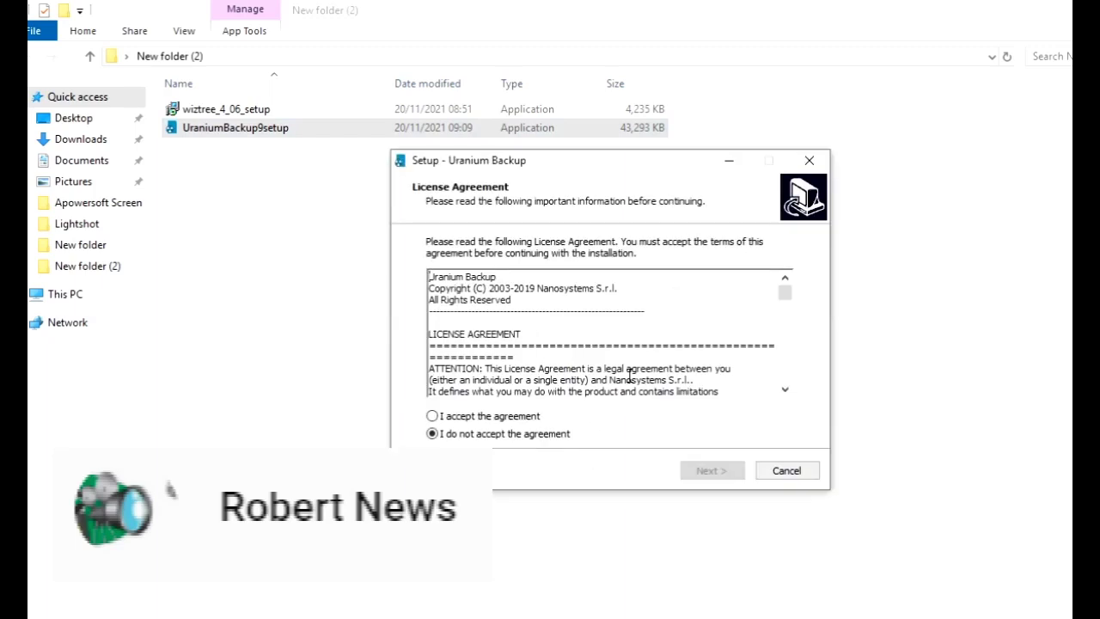
left_click(541, 418)
left_click(711, 471)
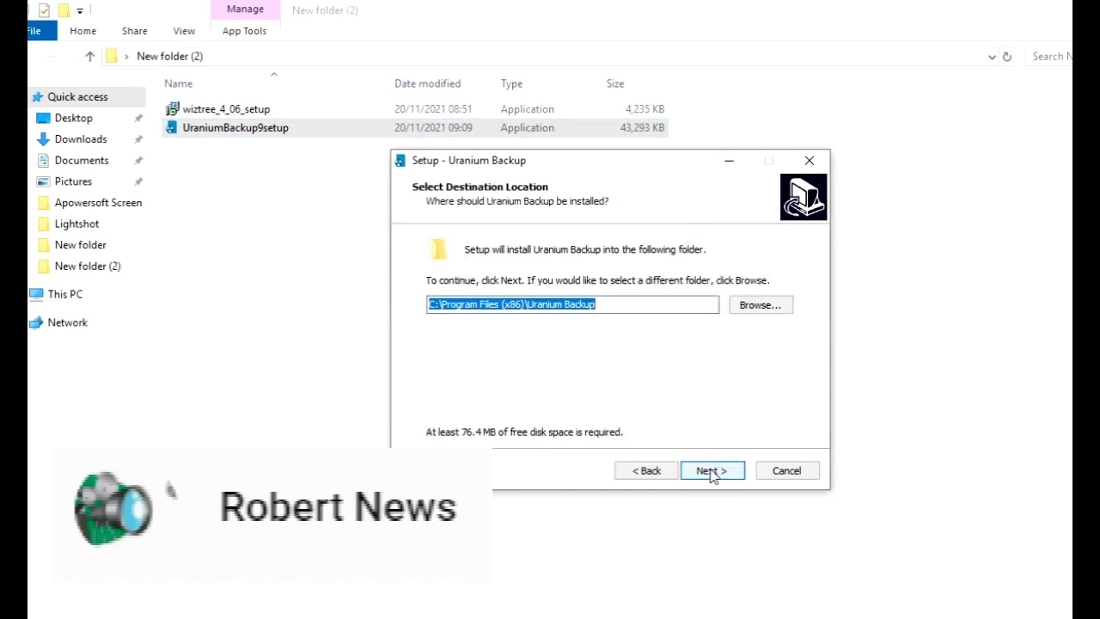
left_click(712, 473)
left_click(711, 473)
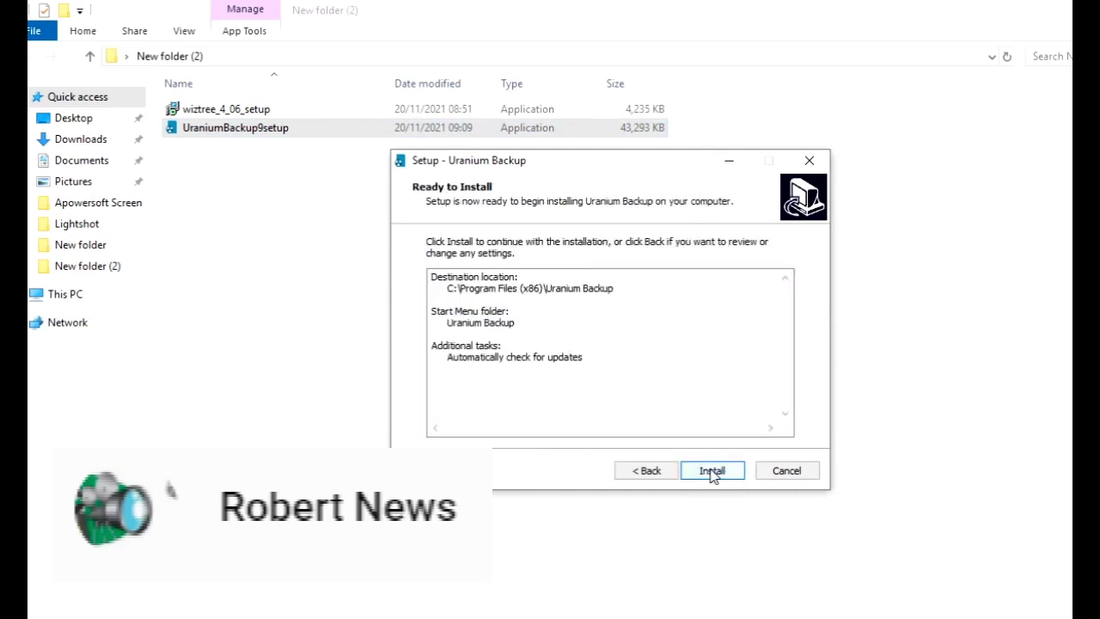
left_click(712, 472)
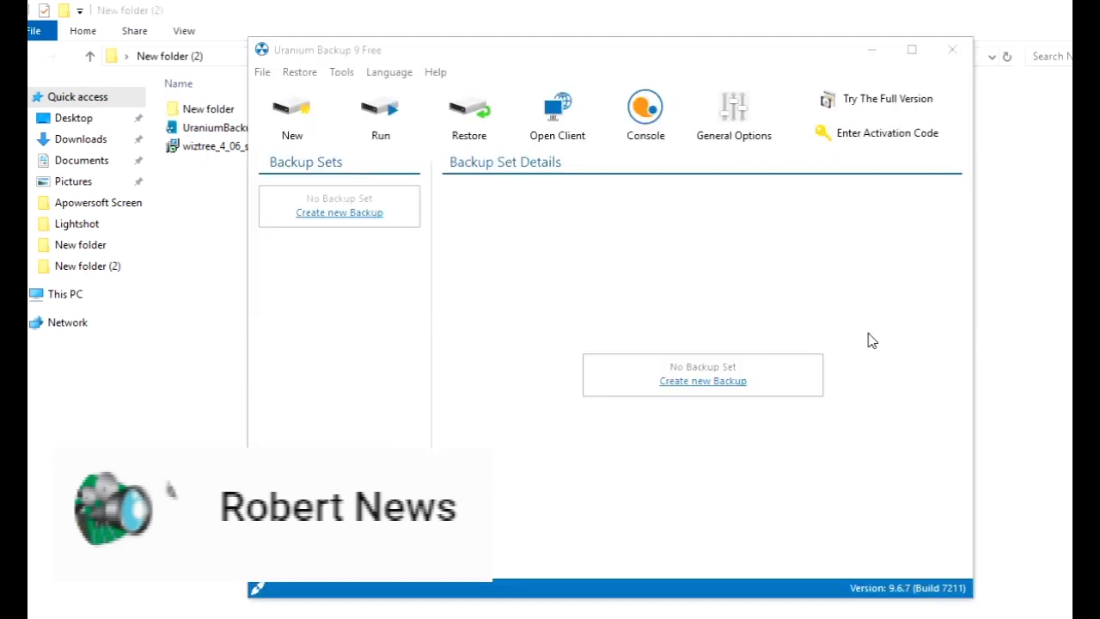
left_click(696, 382)
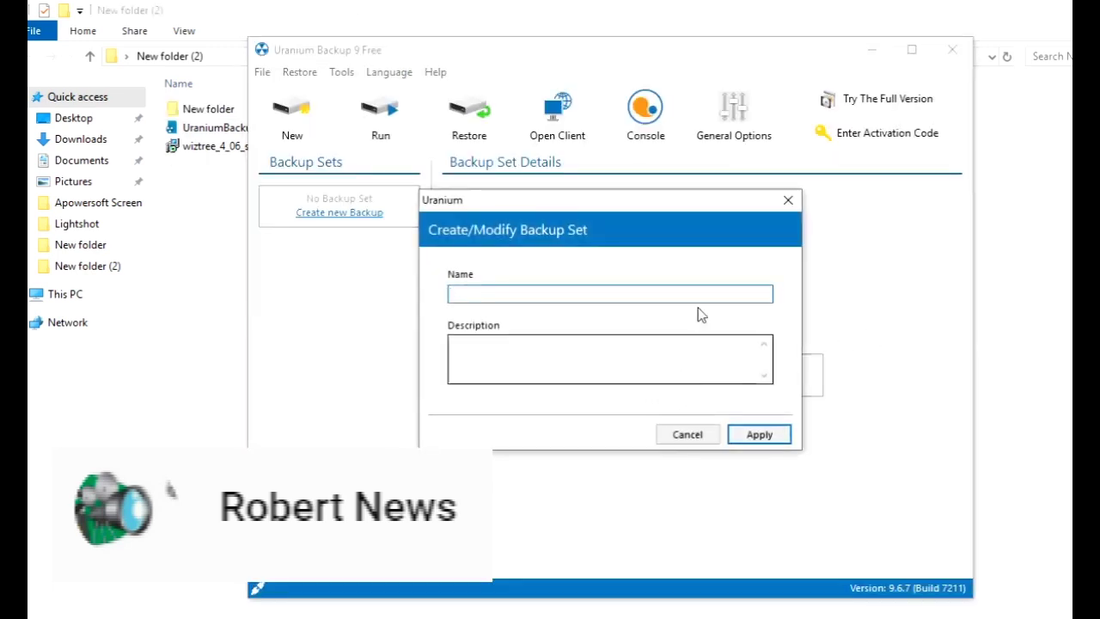
left_click(789, 197)
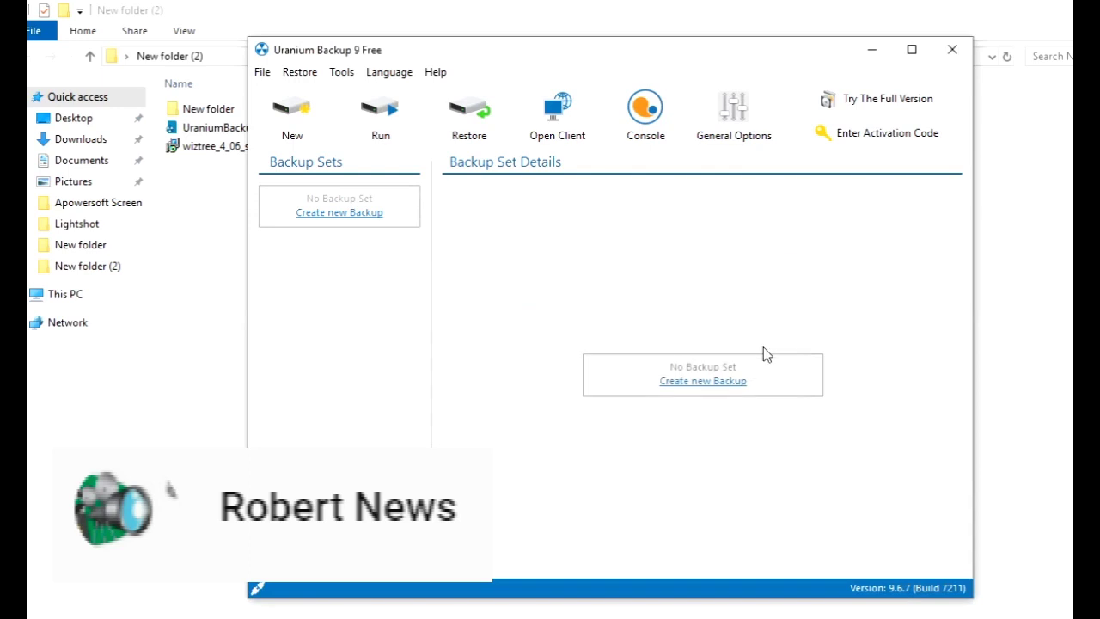
left_click(354, 215)
left_click(788, 200)
Create a new backup set named "Robert News" with the description "subscribe my channel".
left_click(301, 128)
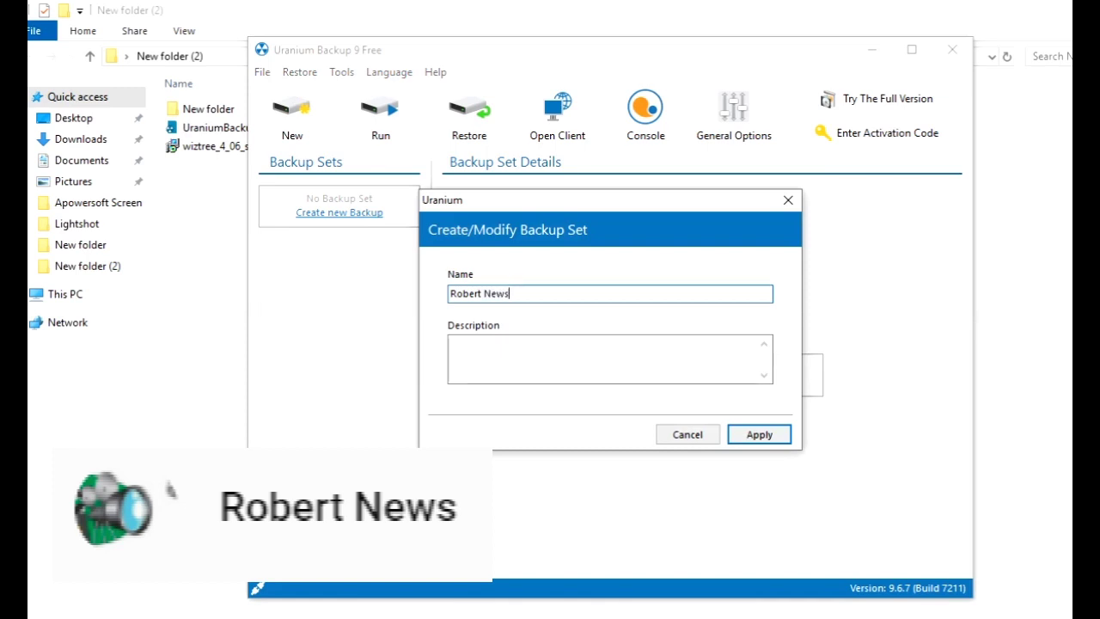
left_click(557, 368)
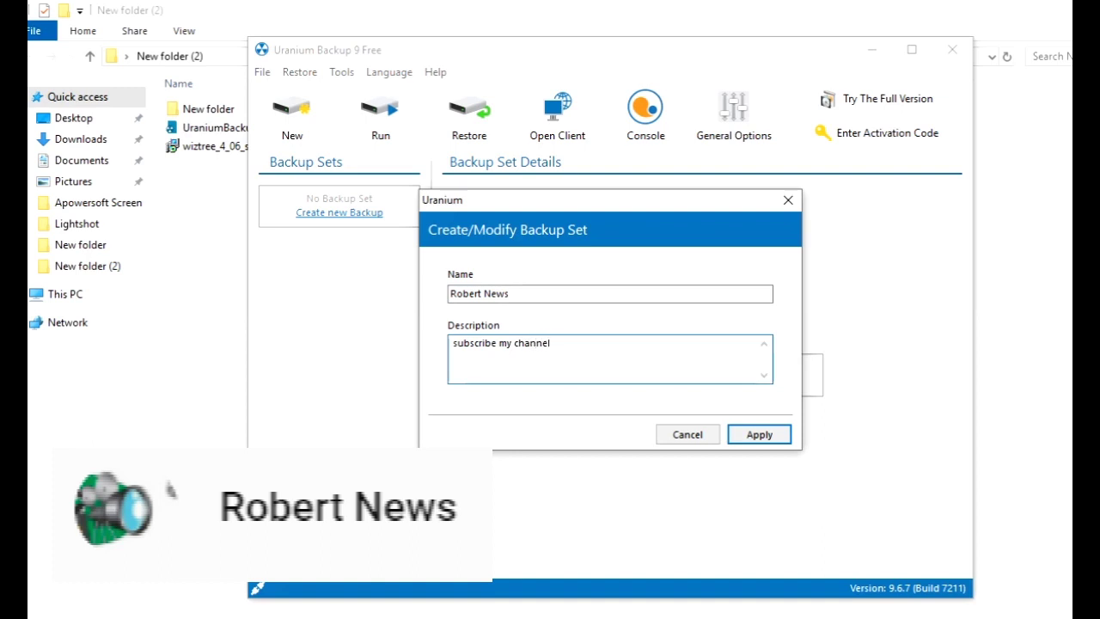
left_click(765, 434)
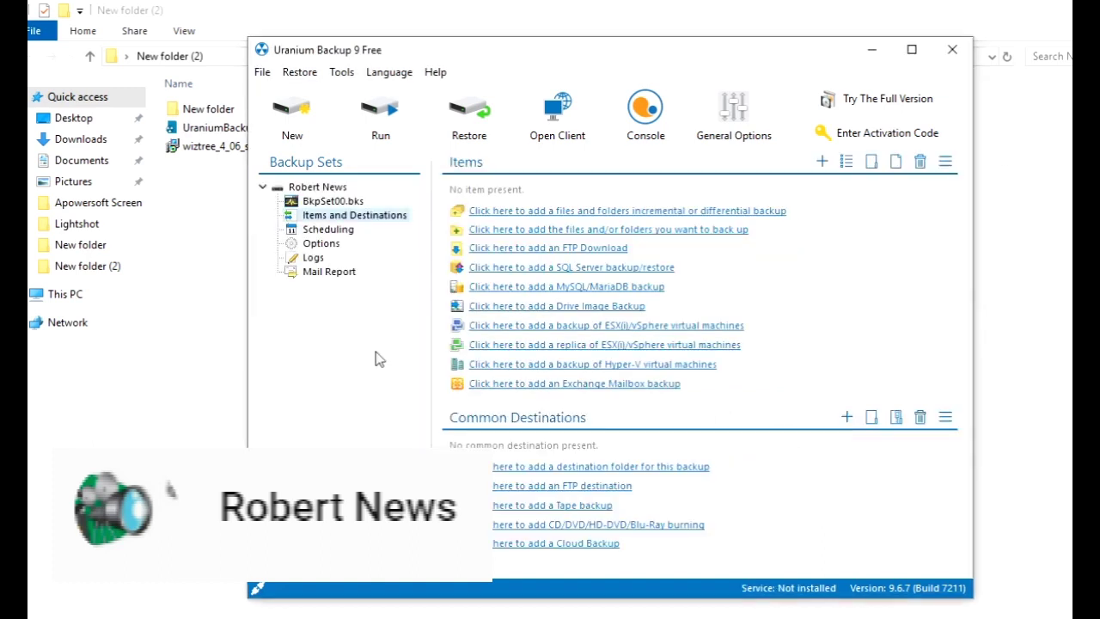
left_click(310, 190)
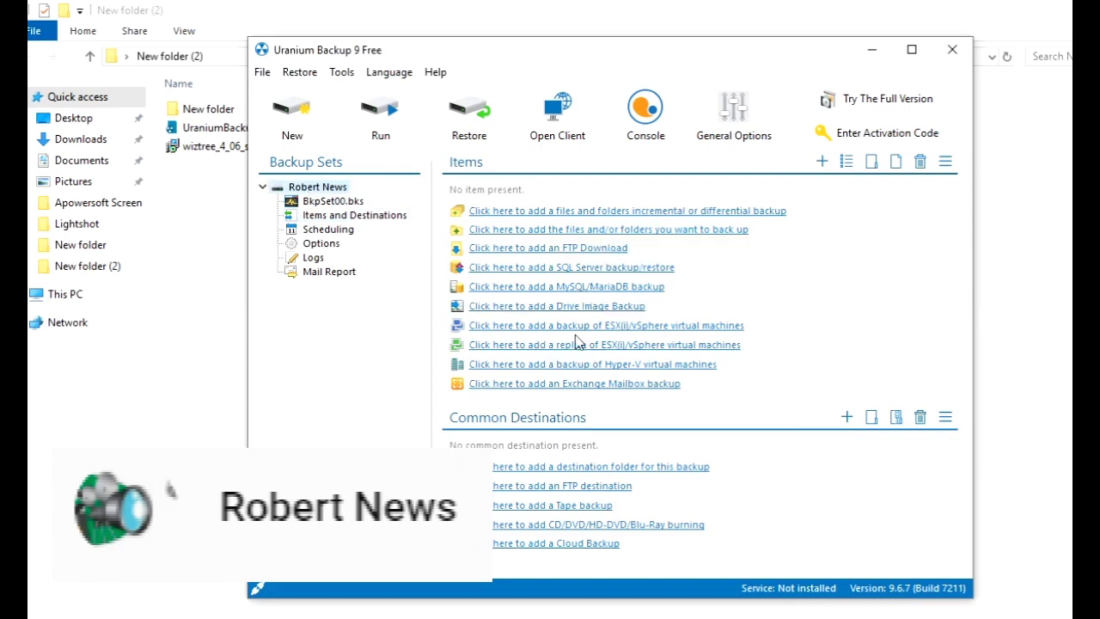
left_click(642, 472)
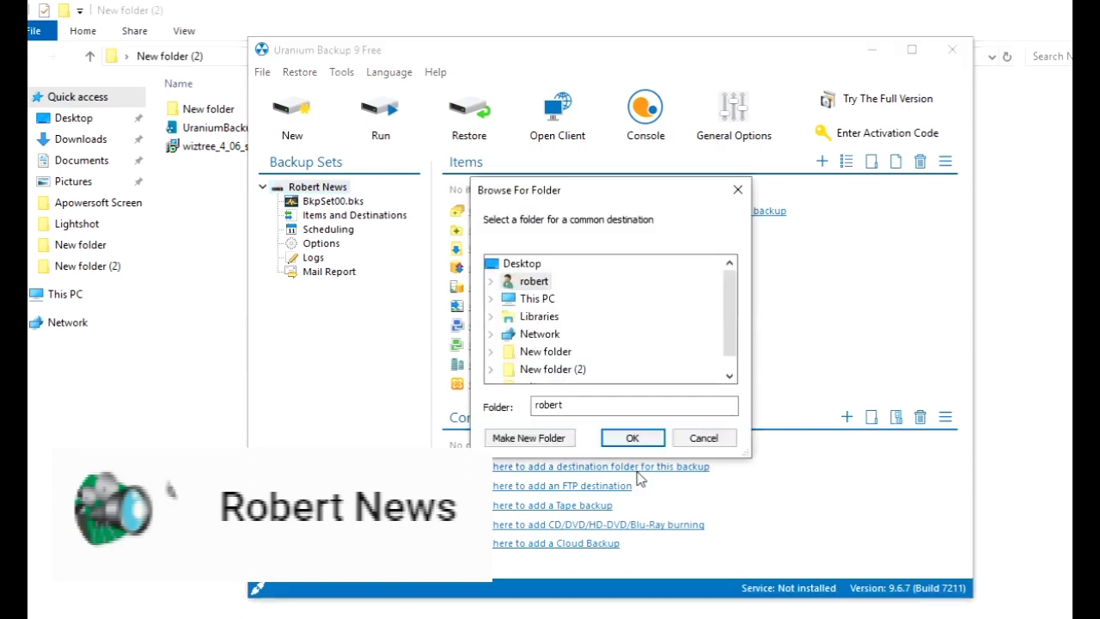
left_click(737, 191)
Switch the backup set's scheduling to days of the week and select Thursday.
left_click(341, 231)
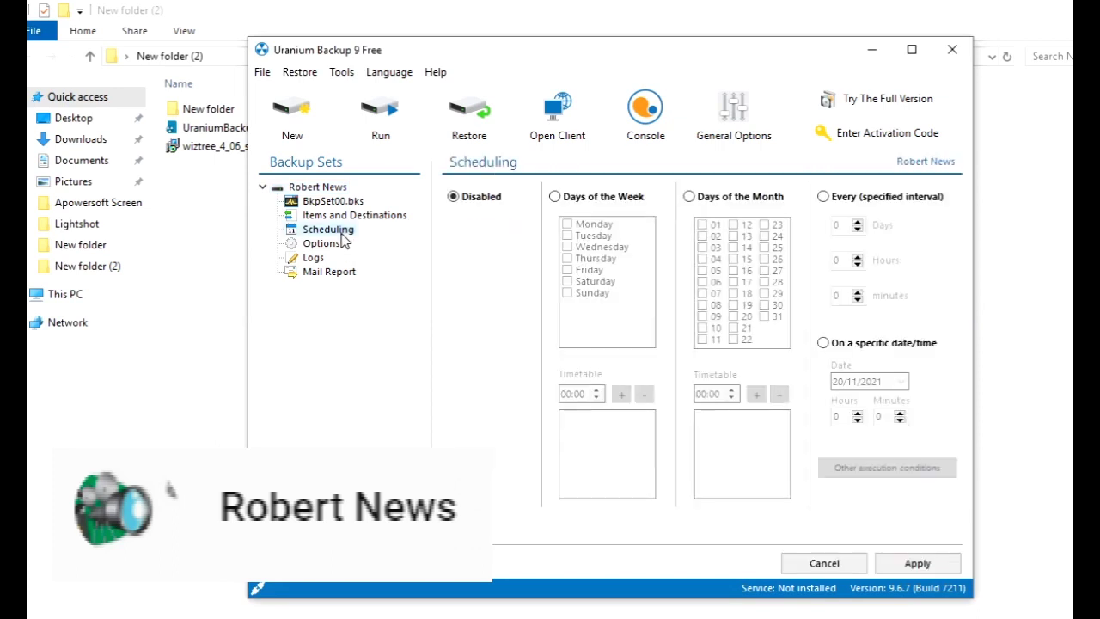
left_click(557, 198)
left_click(569, 258)
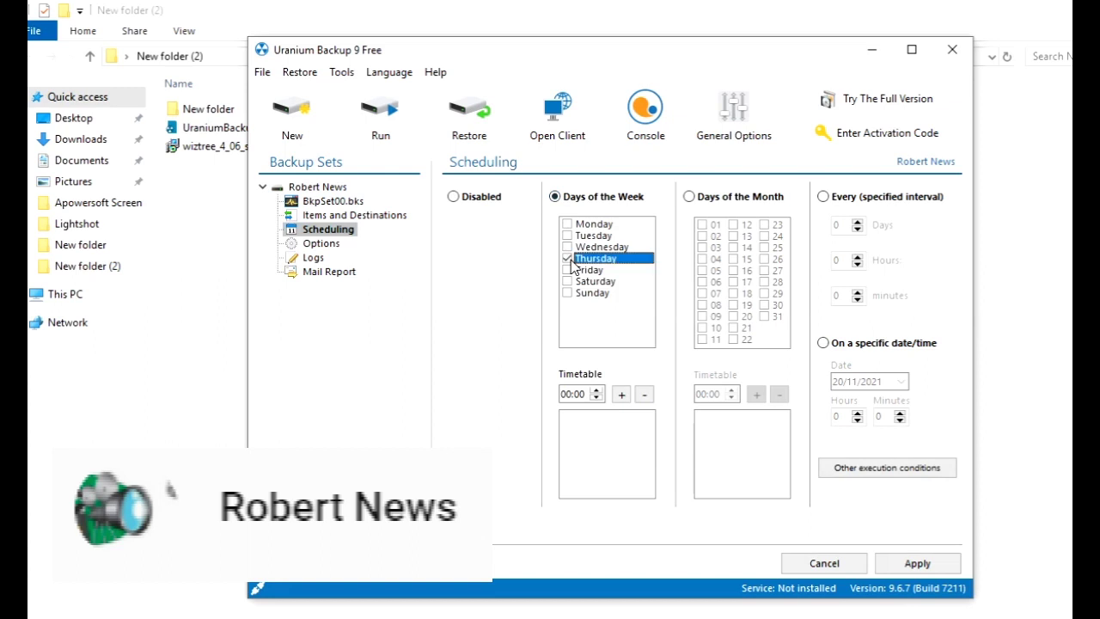
Examine the backup set's general options, logs and mail report, and return to its items overview.
left_click(322, 244)
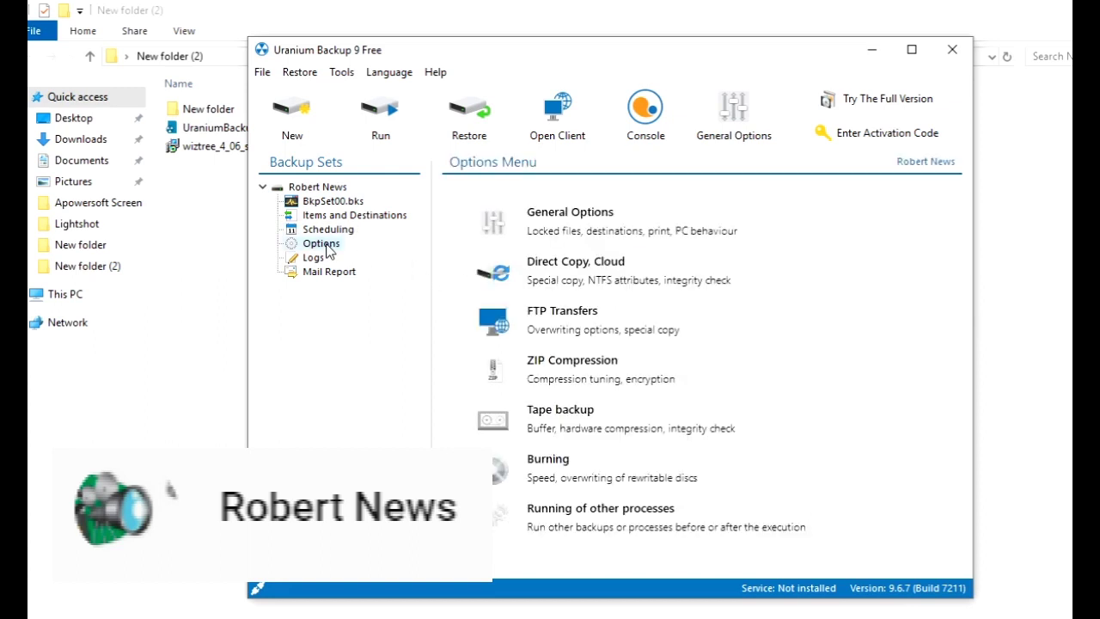
left_click(572, 234)
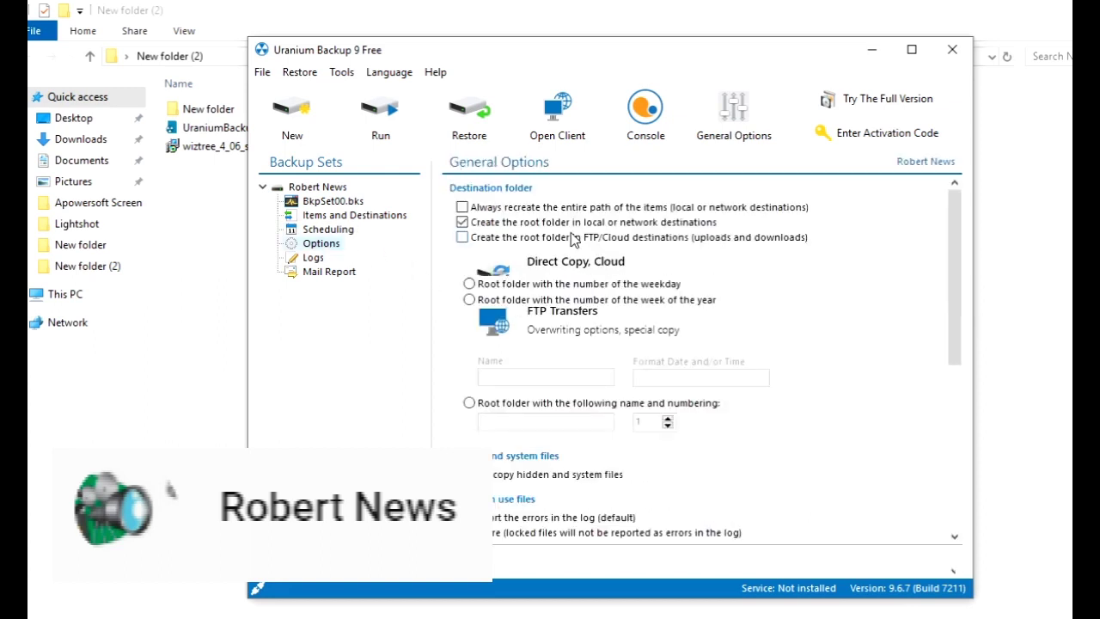
left_click(313, 258)
left_click(321, 272)
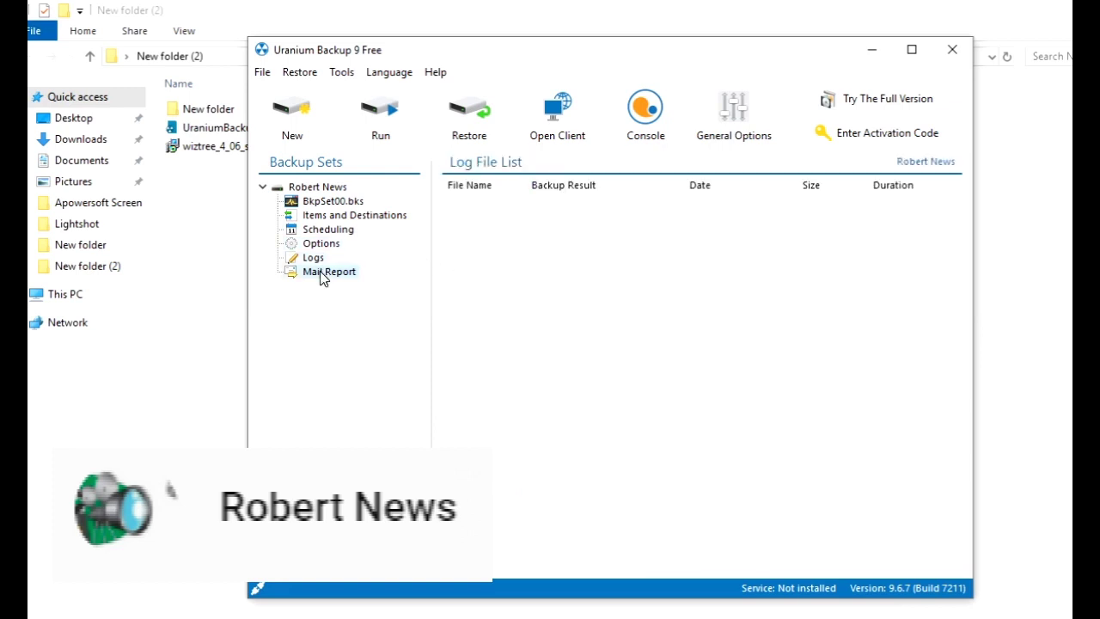
left_click(334, 189)
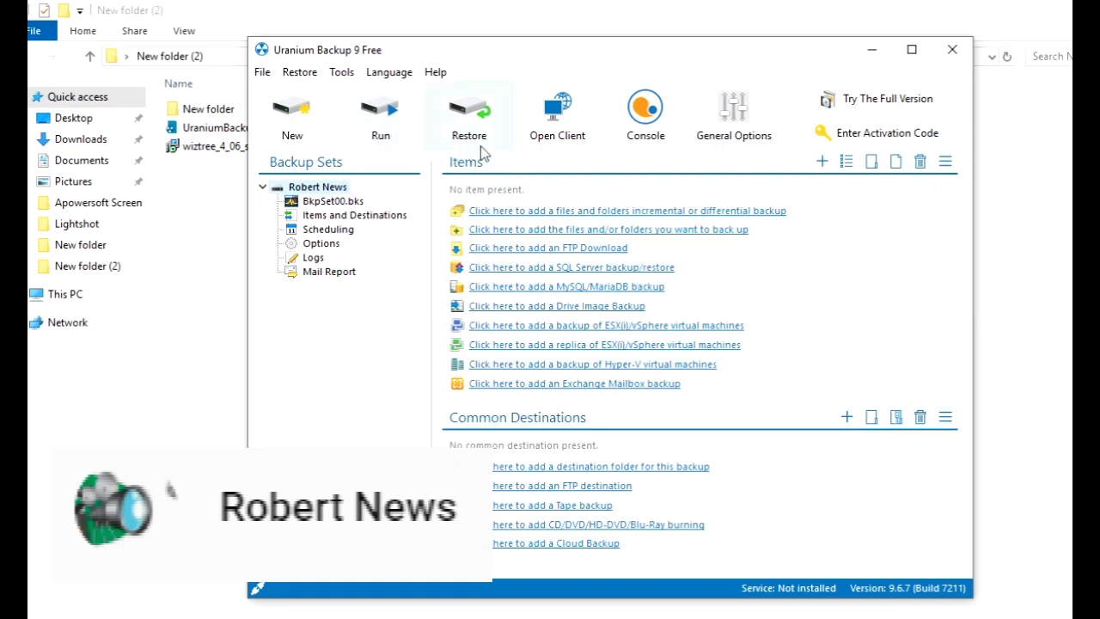
Examine the Supremo Console connection dialog and the program's general, display and notification options.
left_click(561, 144)
left_click(641, 143)
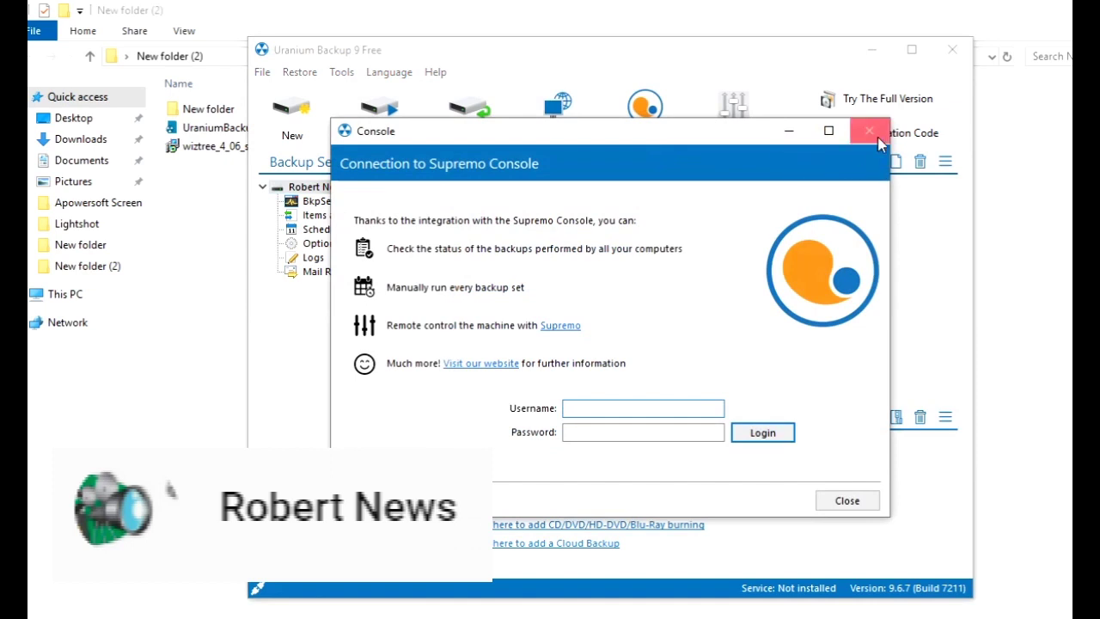
left_click(869, 130)
left_click(732, 122)
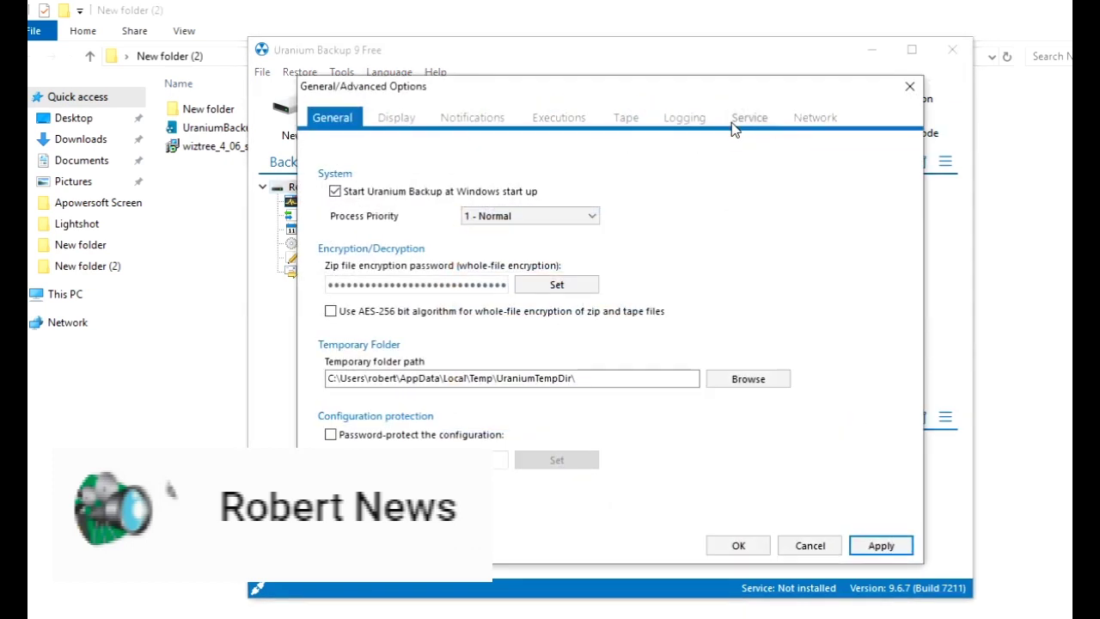
left_click(396, 118)
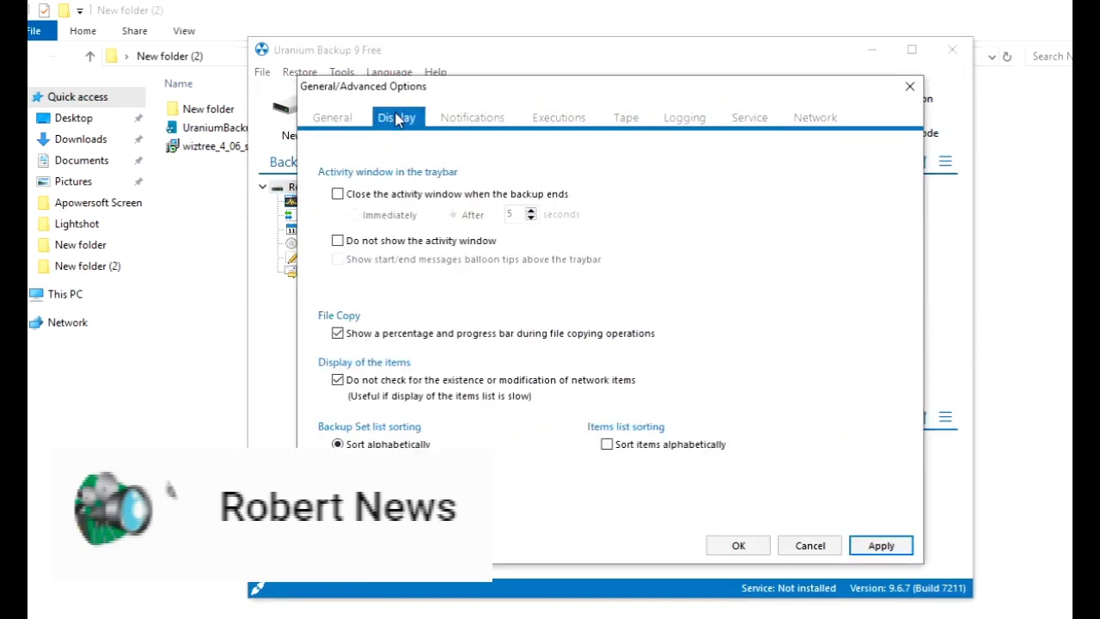
left_click(453, 122)
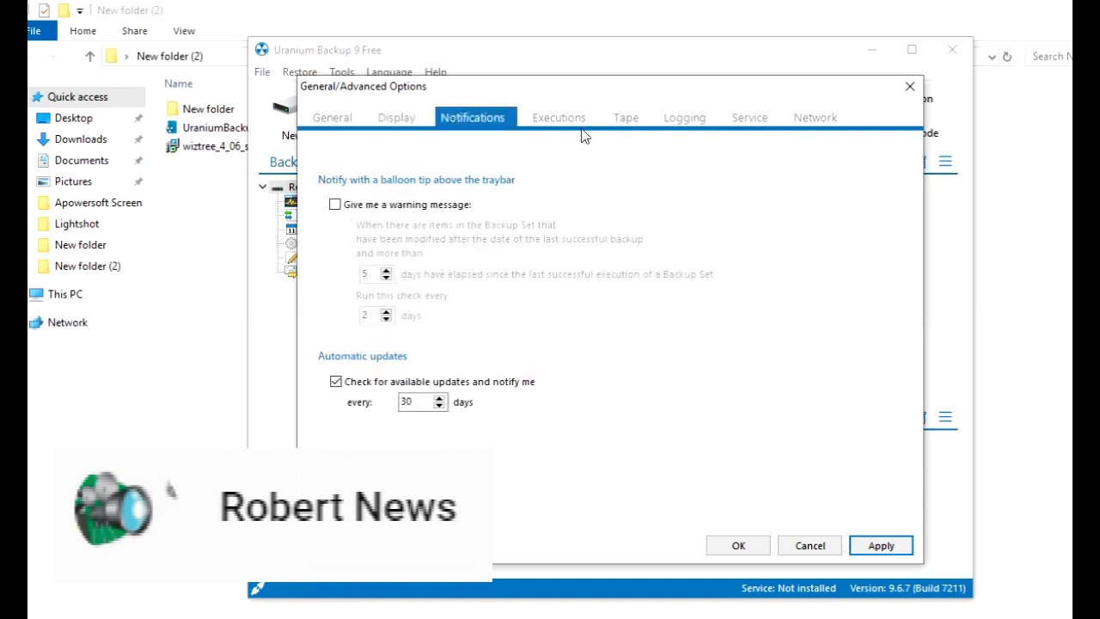
left_click(910, 86)
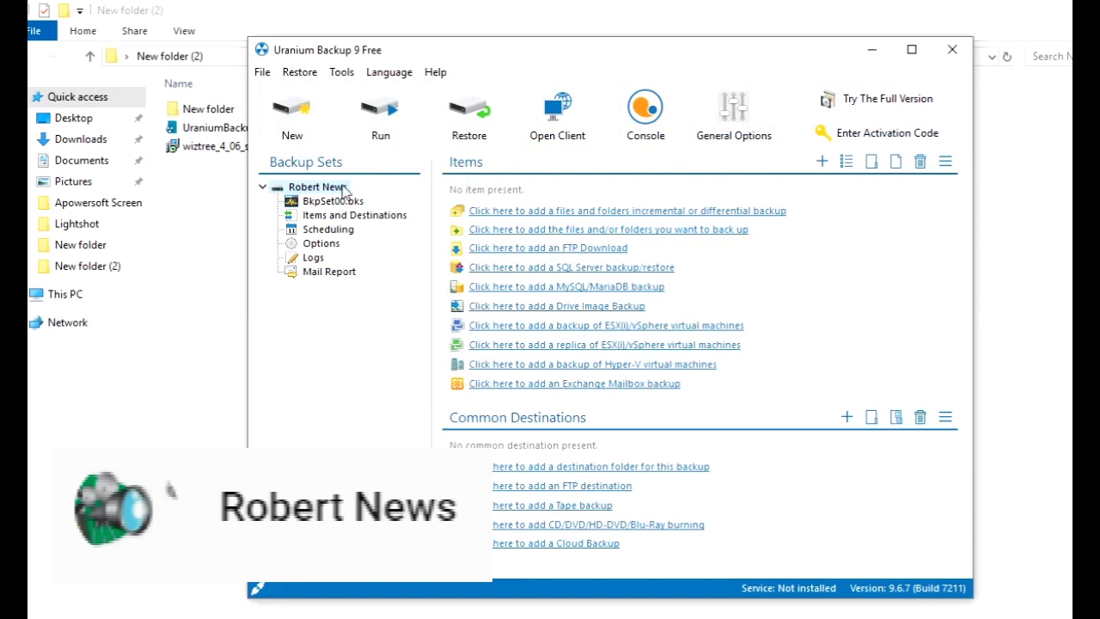
Start an incremental/differential backup item and add the desktop folder "New folder (2)" as its source.
left_click(574, 211)
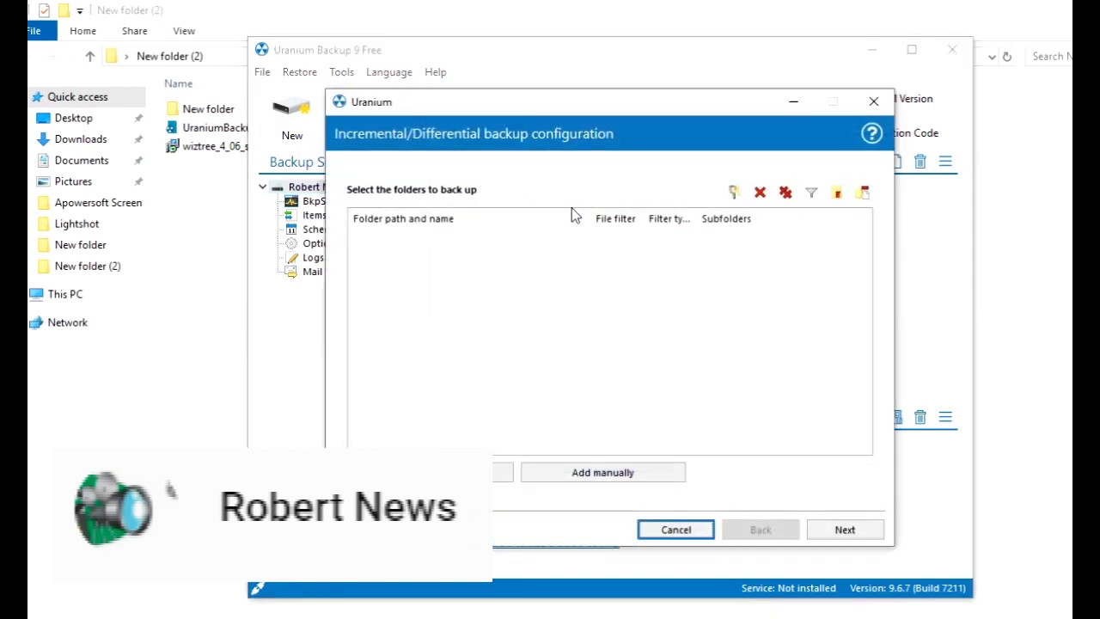
left_click(503, 472)
left_click(553, 370)
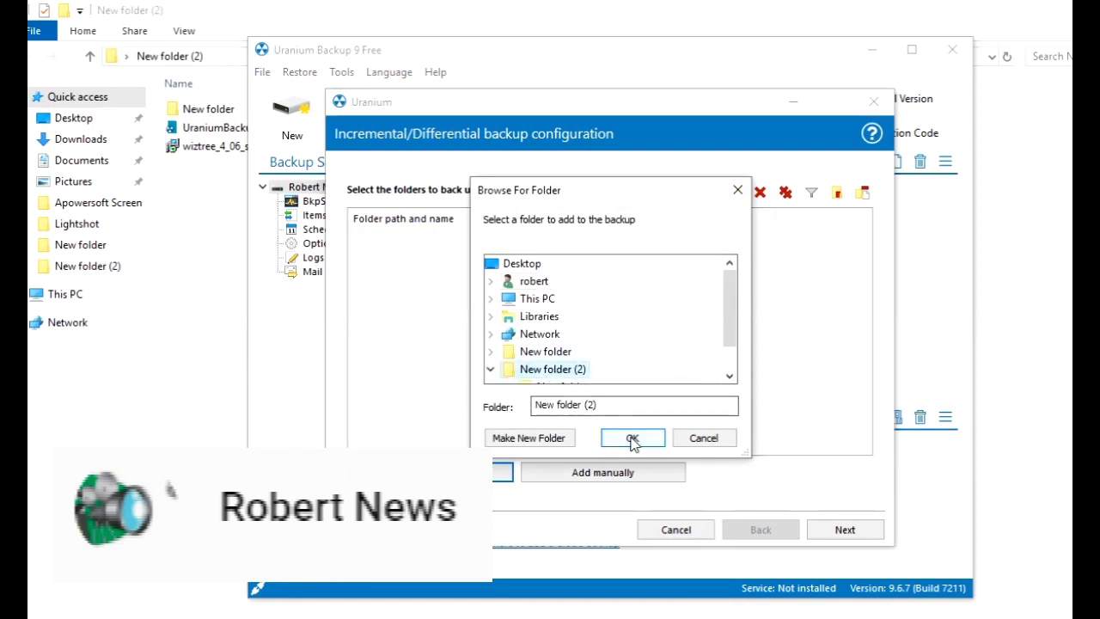
left_click(632, 437)
left_click(668, 474)
left_click(800, 282)
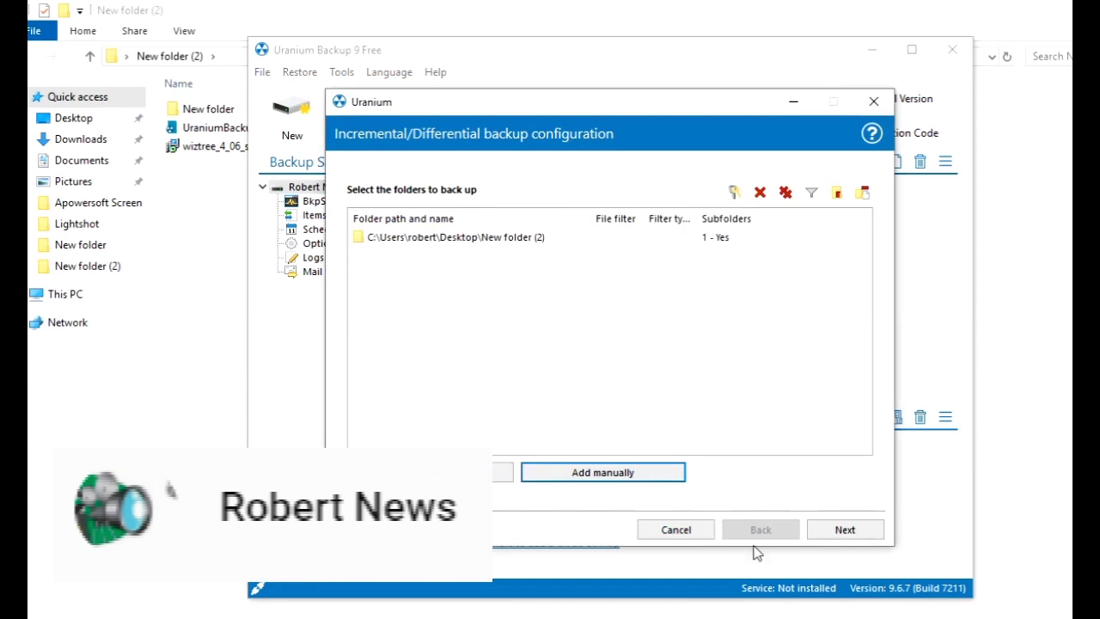
Set the Documents folder as the local backup destination and save the incremental backup configuration.
left_click(830, 531)
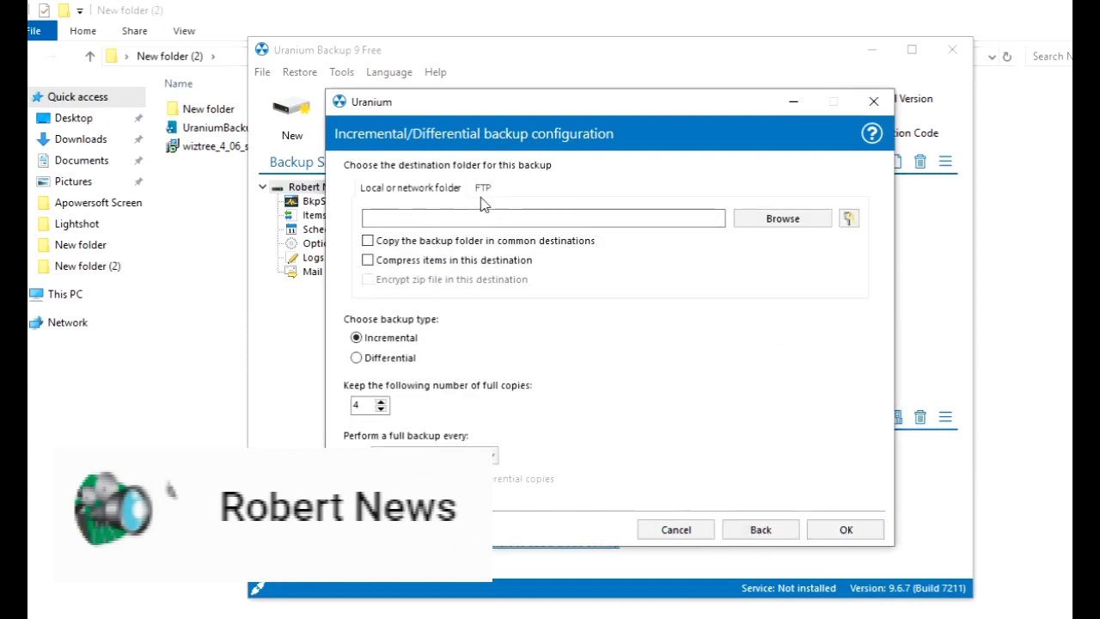
left_click(778, 220)
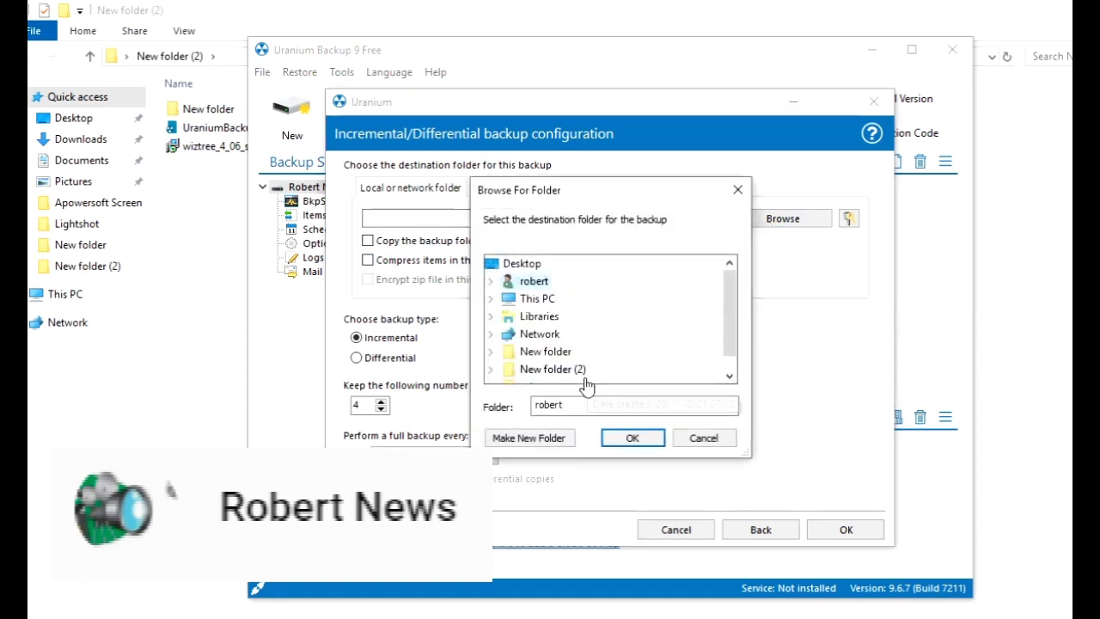
left_click(493, 301)
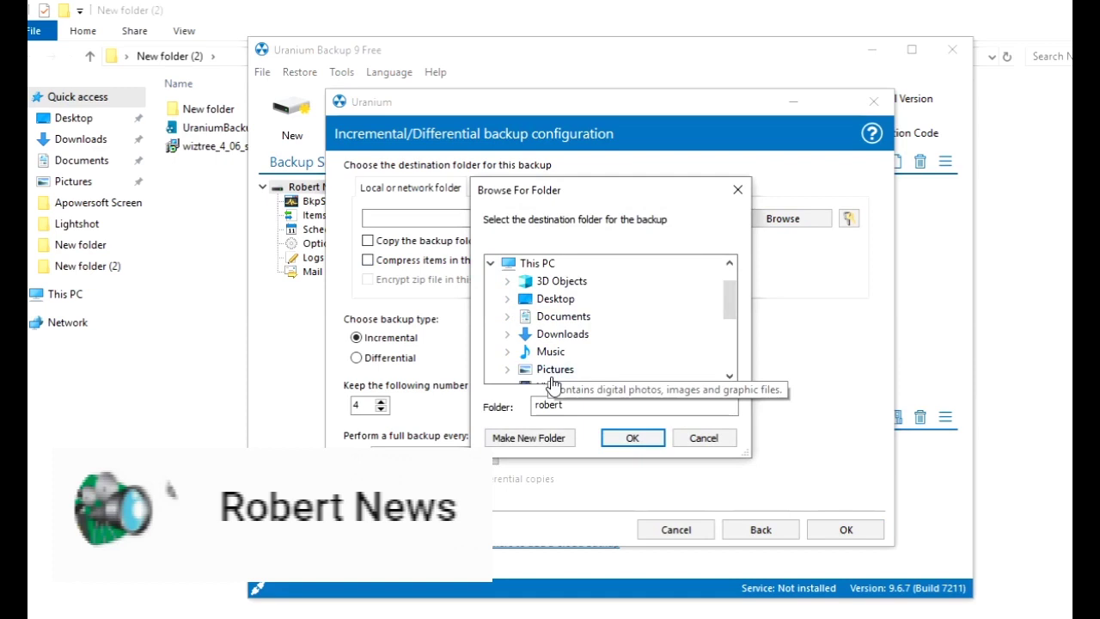
double_click(558, 318)
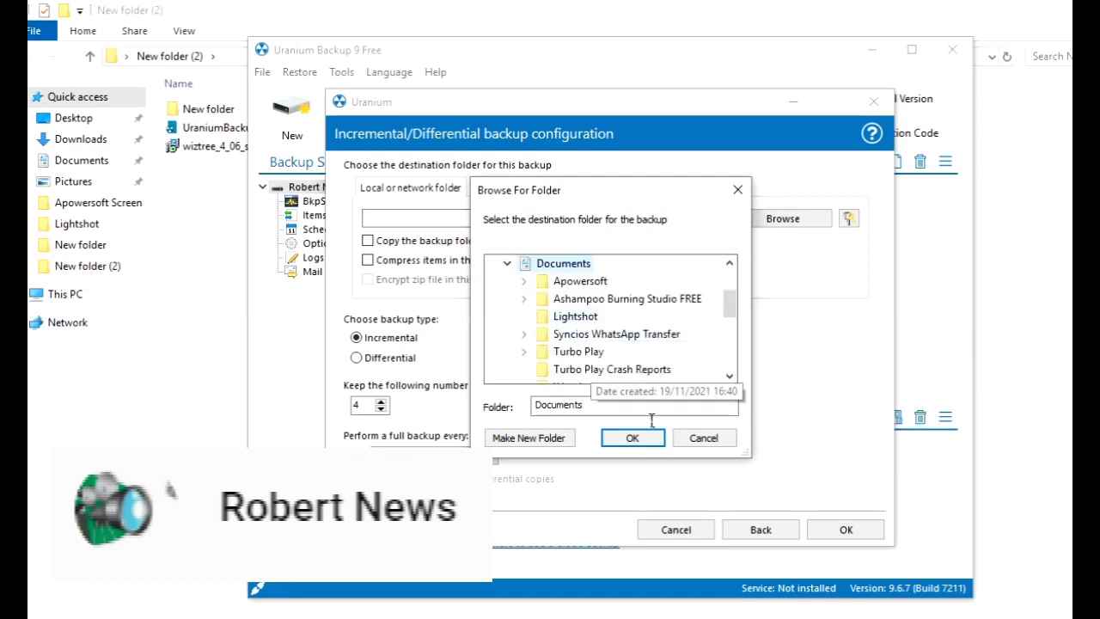
left_click(640, 439)
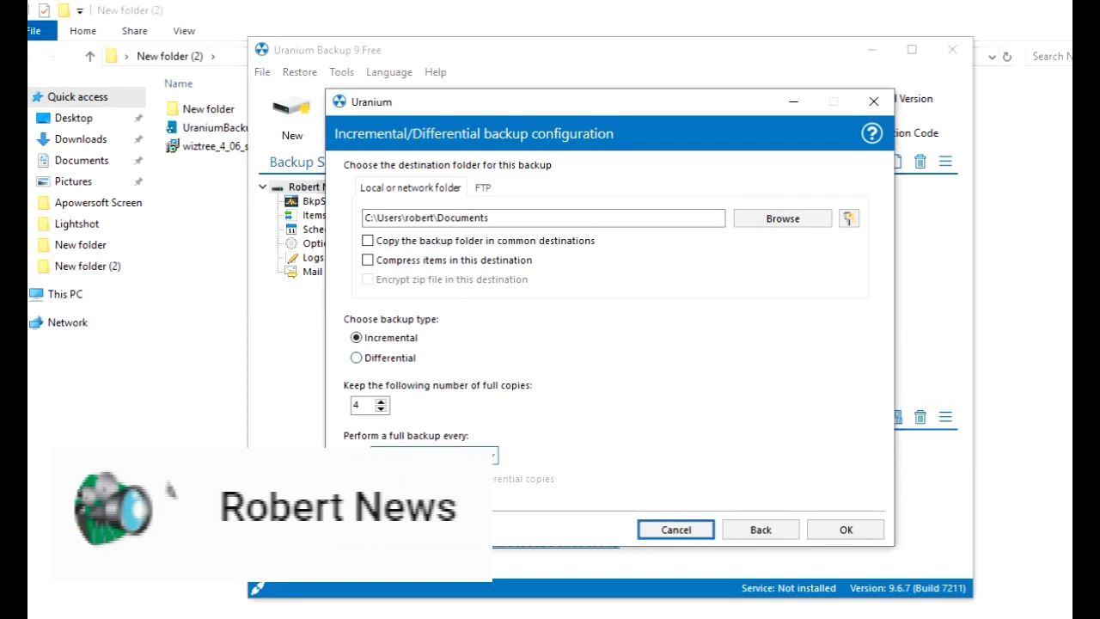
left_click(434, 456)
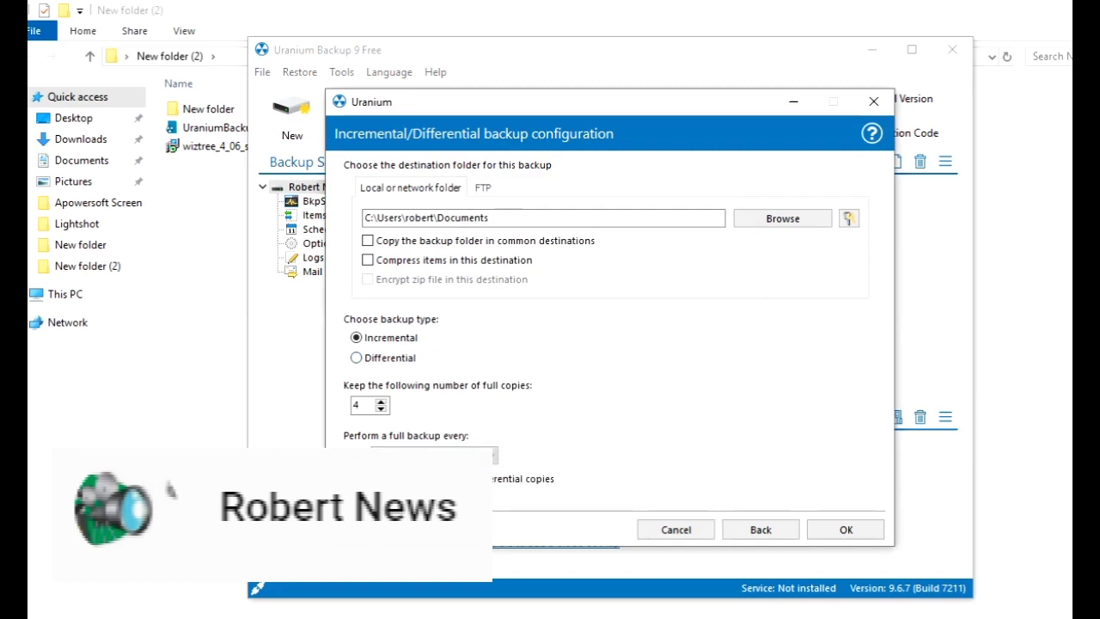
left_click(838, 535)
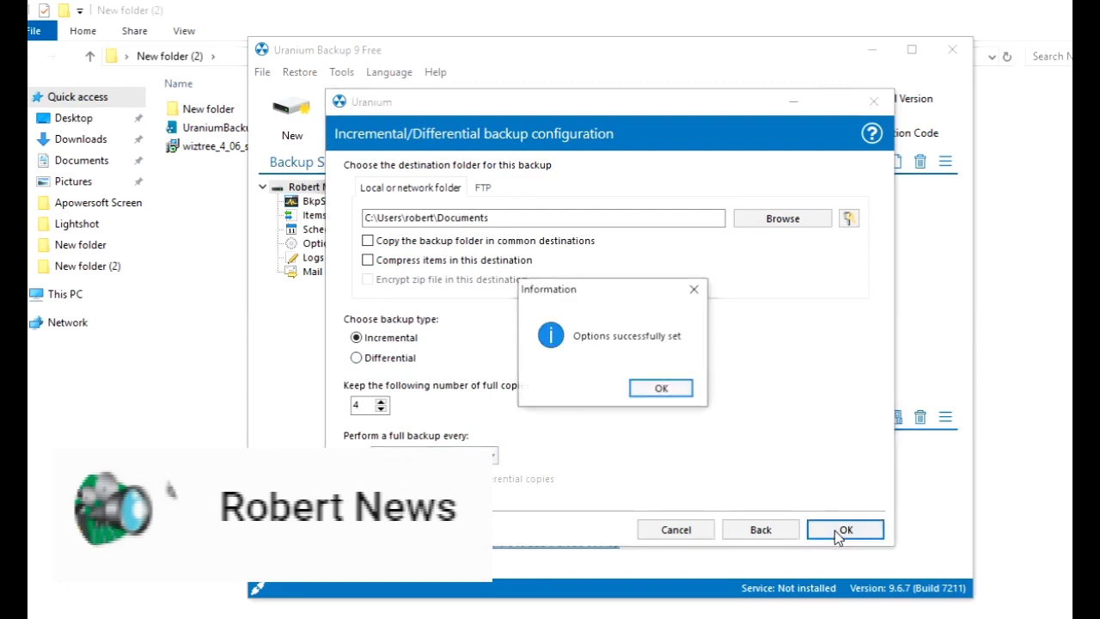
left_click(647, 392)
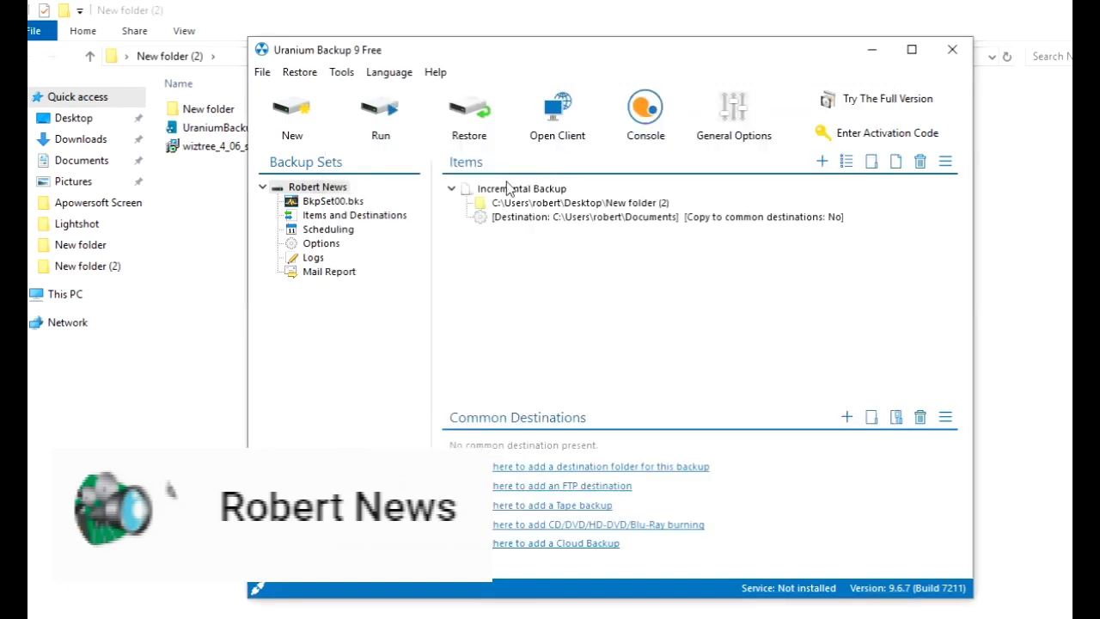
Run the "Robert News" backup set.
left_click(391, 137)
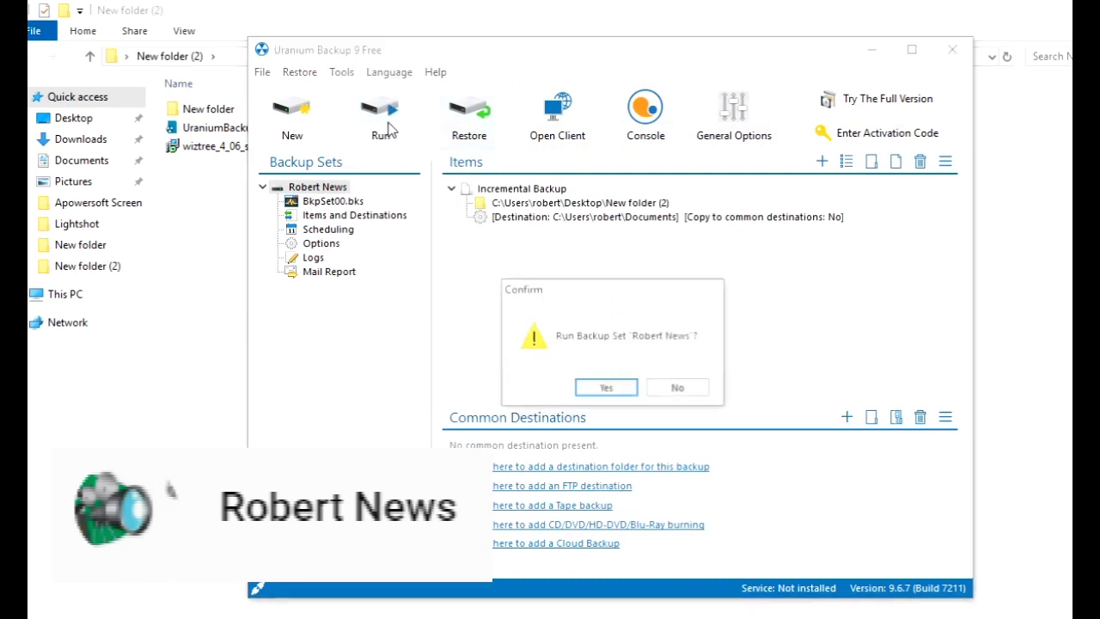
left_click(615, 392)
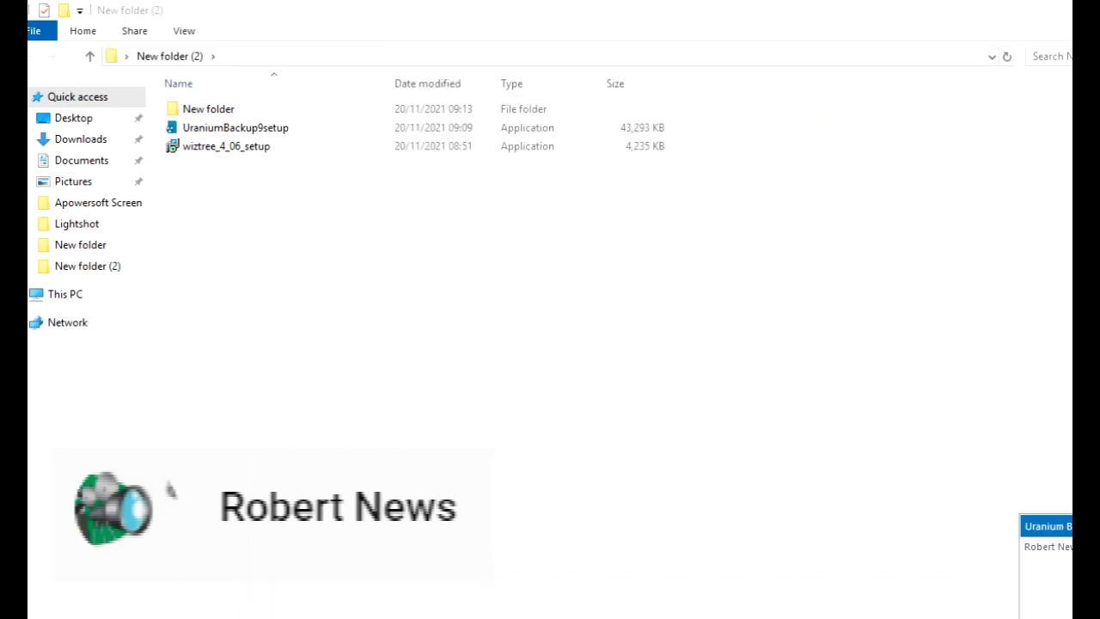
Review the finished backup's log from the completion notification and dismiss the notification.
left_click_drag(1048, 529, 764, 376)
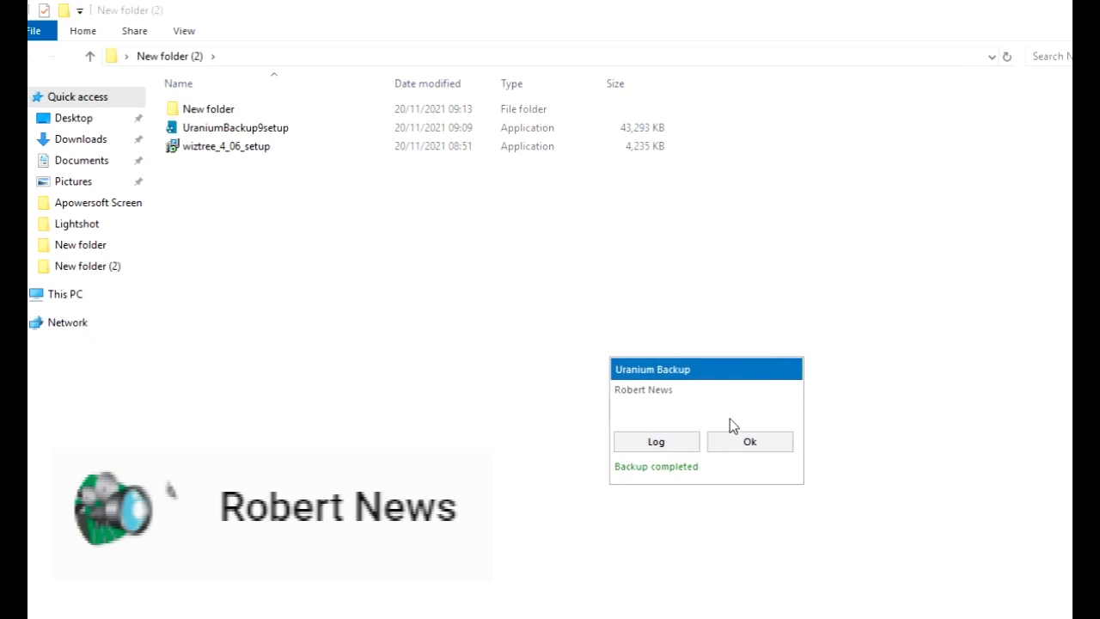
left_click(695, 441)
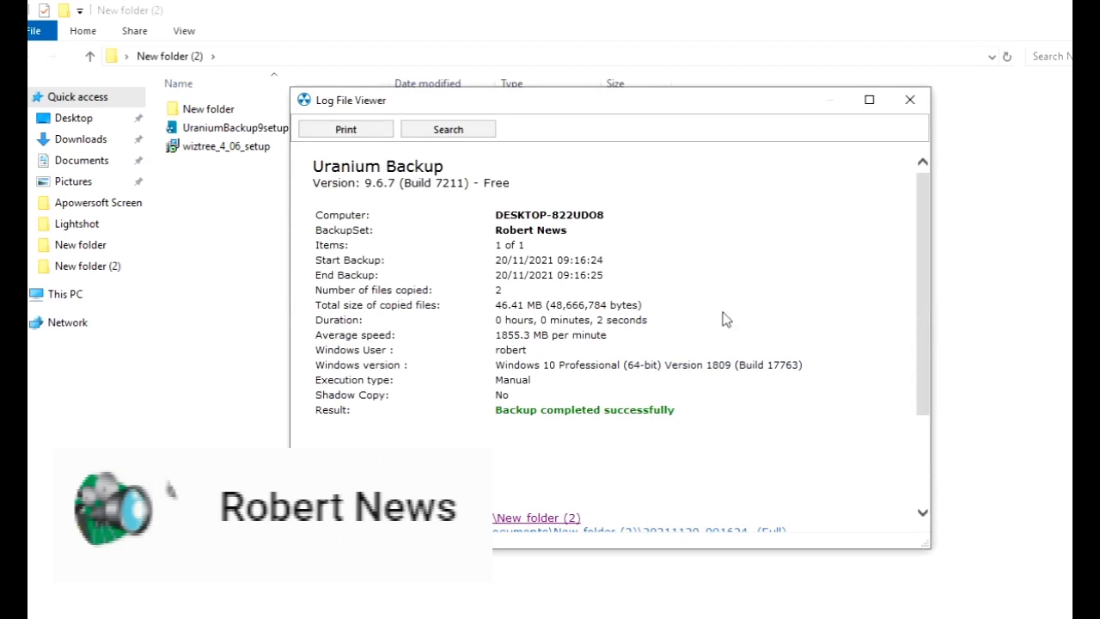
left_click(910, 100)
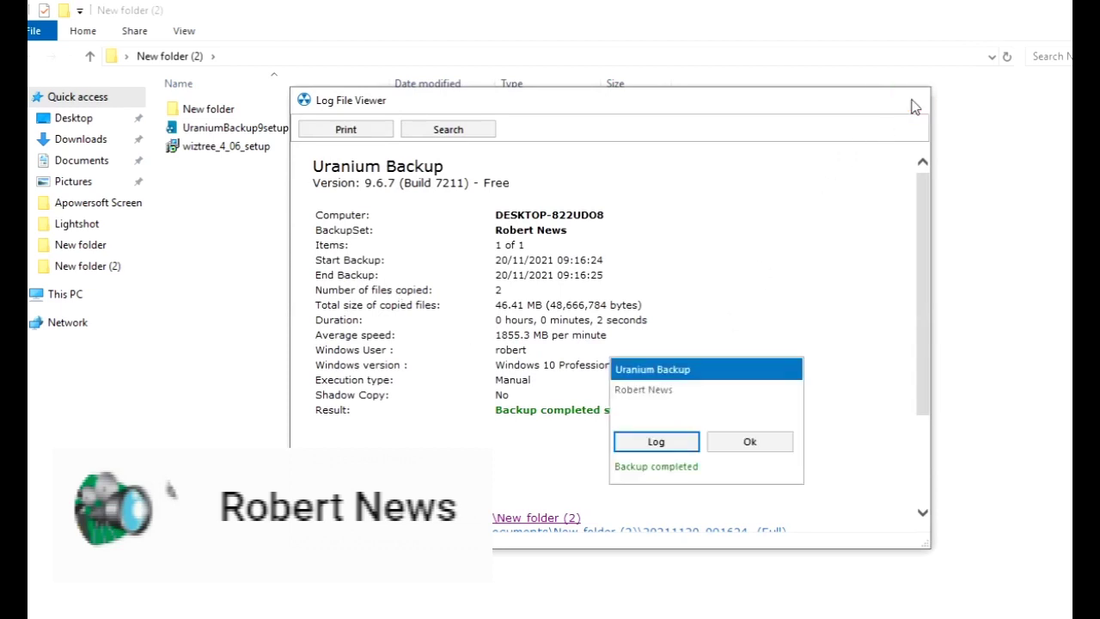
left_click(786, 447)
Open the completed run's log file from the backup set's log list and close the viewer.
left_click(314, 260)
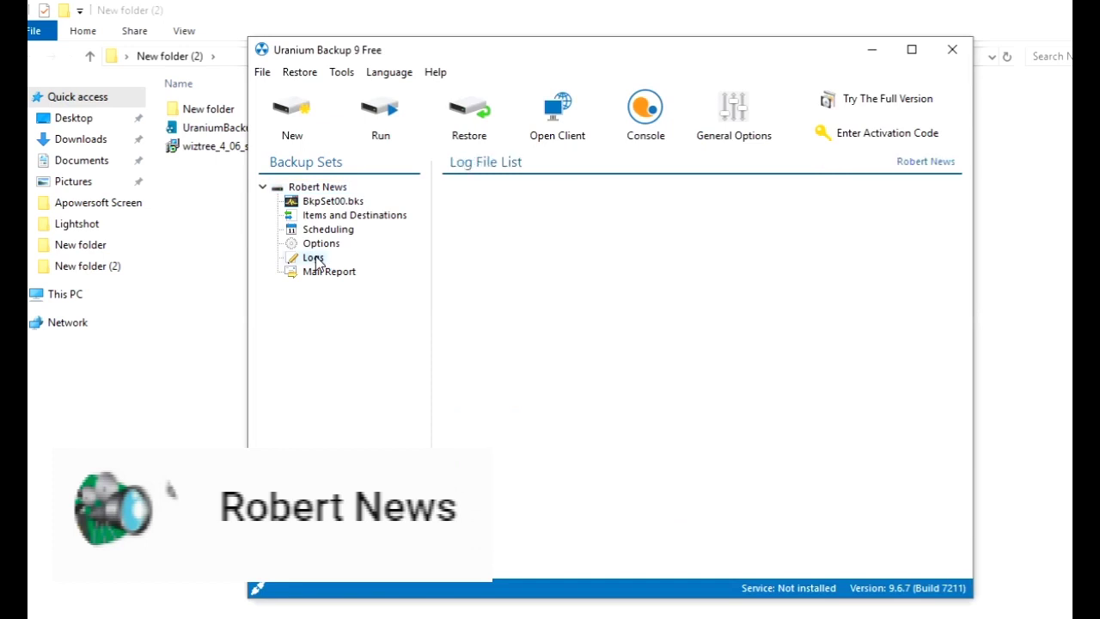
double_click(592, 206)
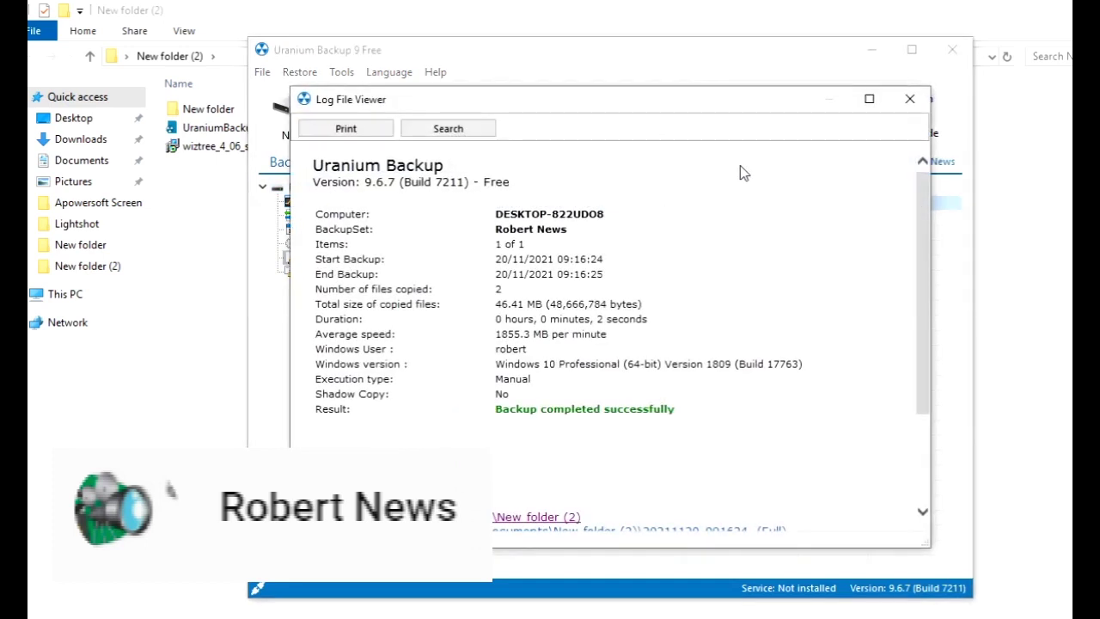
left_click(910, 99)
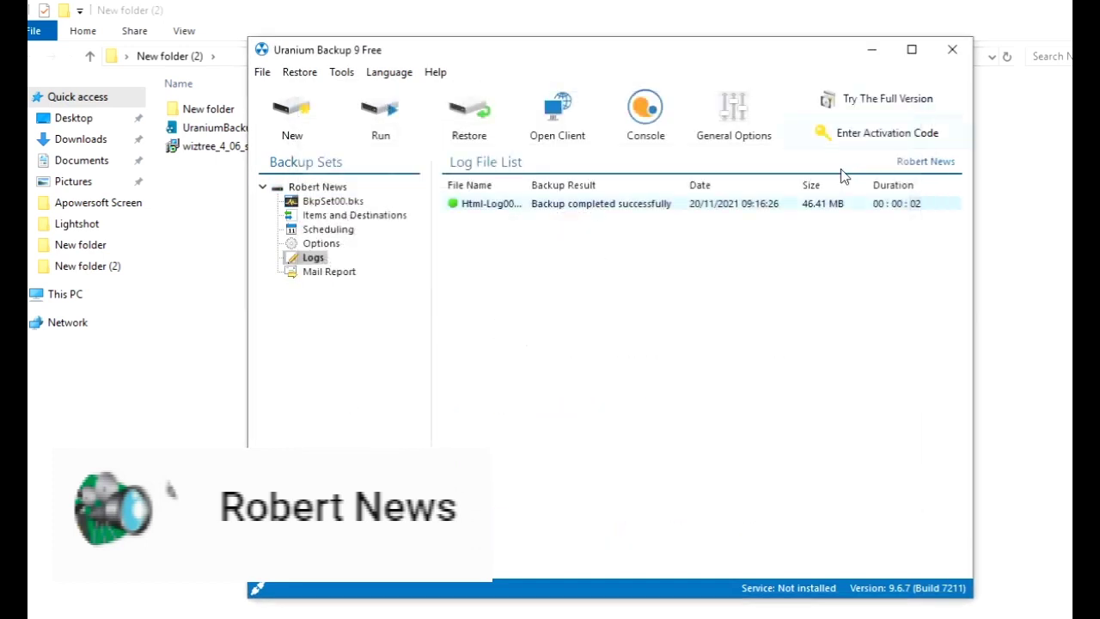
Examine the backup set's mail report settings, item commands and BkpSet00.bks details.
left_click(313, 271)
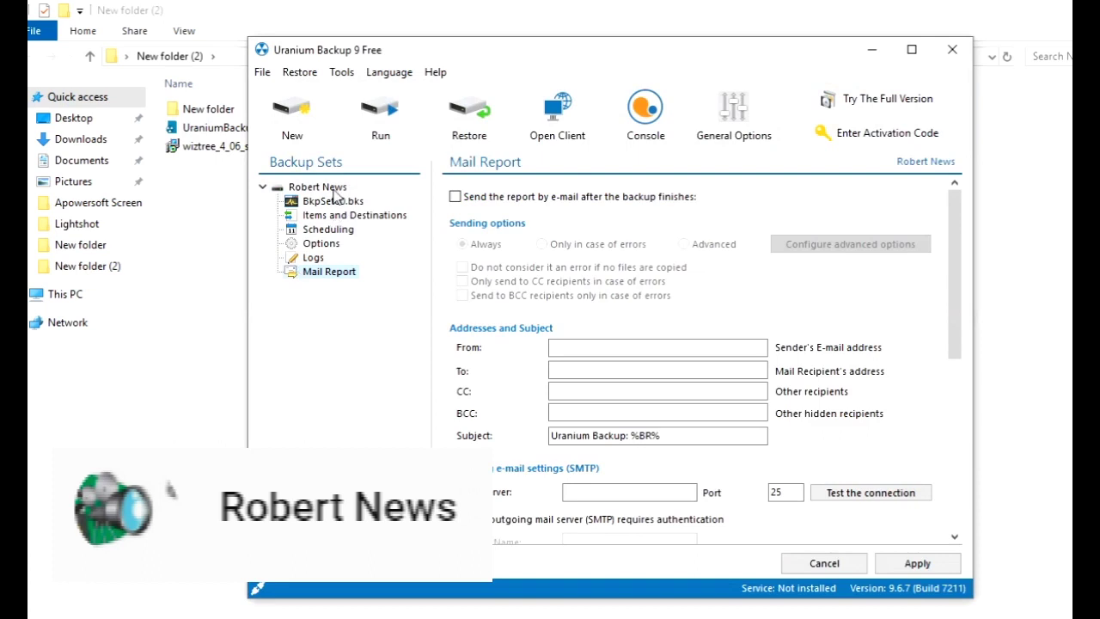
left_click(334, 191)
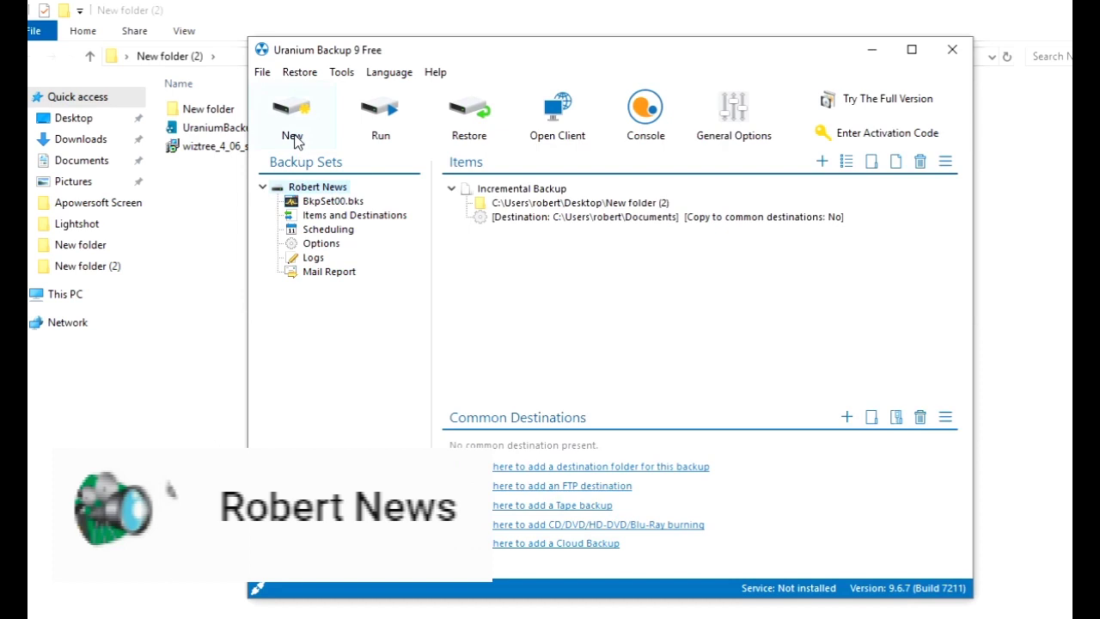
right_click(519, 274)
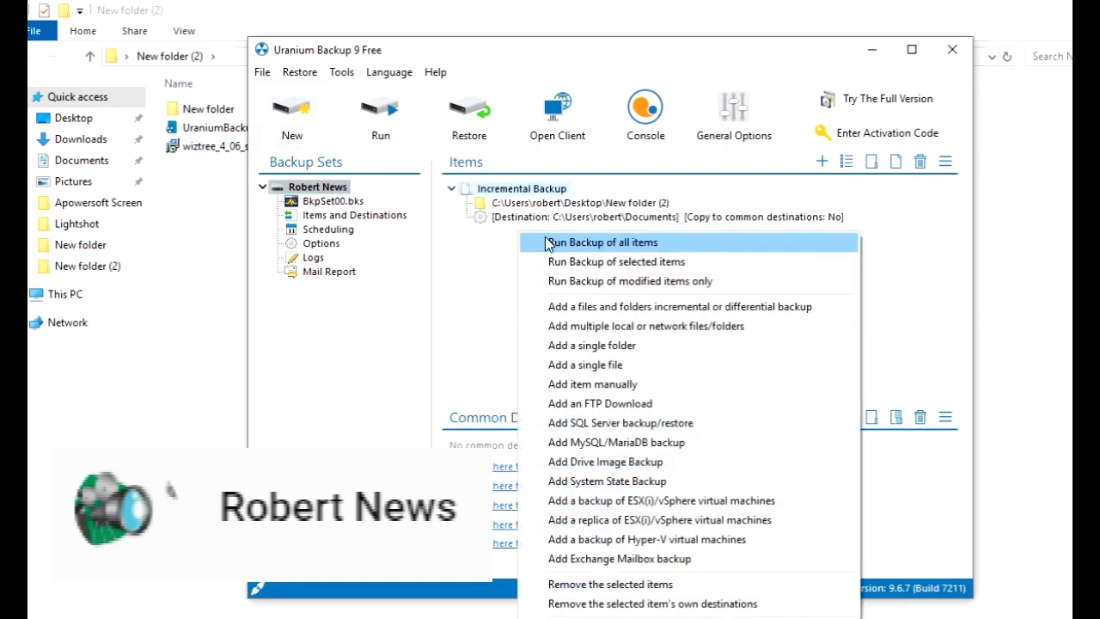
left_click(352, 206)
left_click(348, 205)
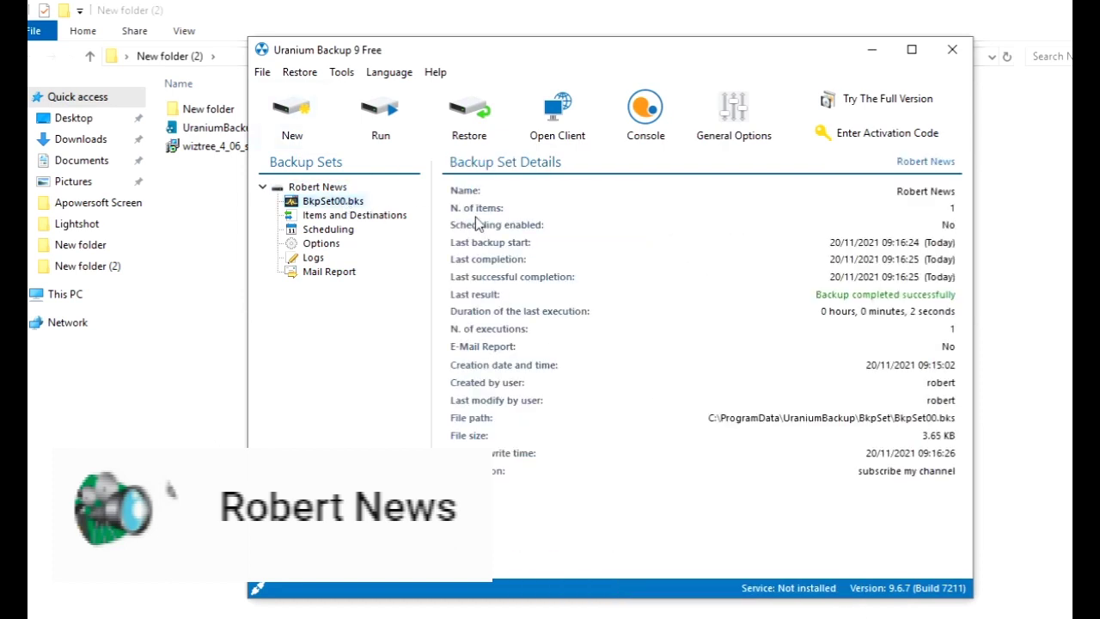
Try to add the desktop folder "New folder (2)" to the backup set as a single-folder item.
left_click(330, 188)
right_click(511, 278)
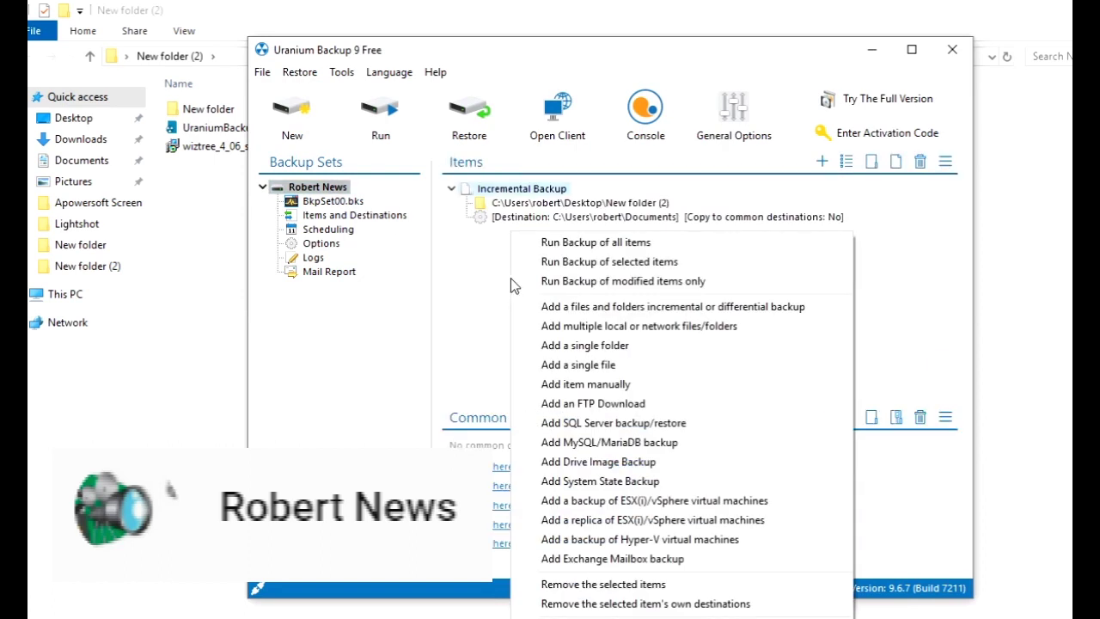
left_click(625, 346)
left_click(572, 369)
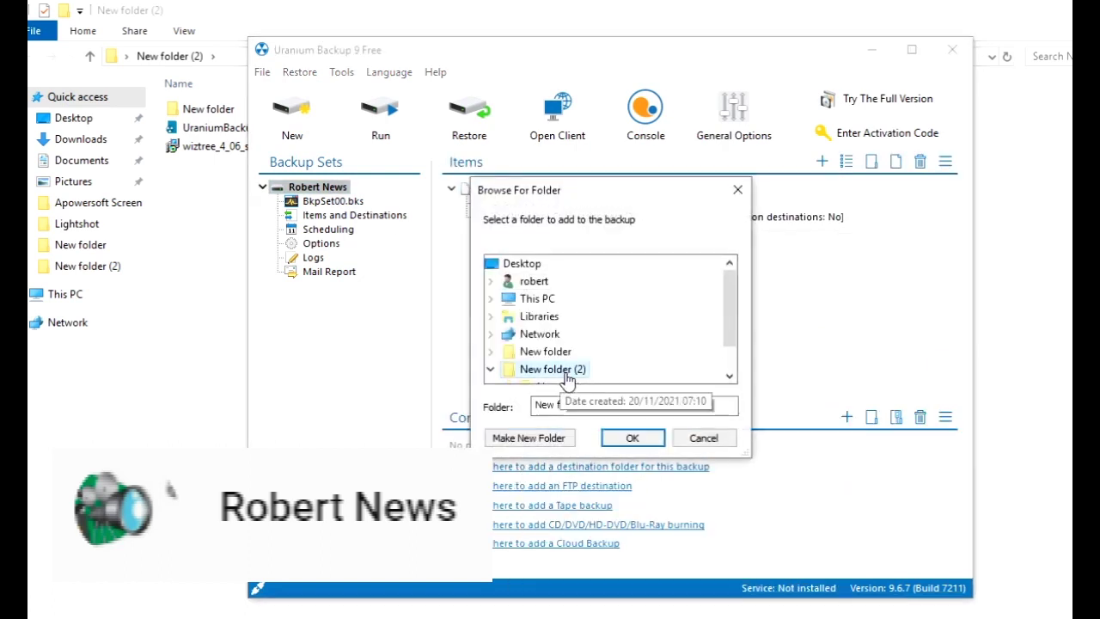
left_click(632, 439)
left_click(722, 394)
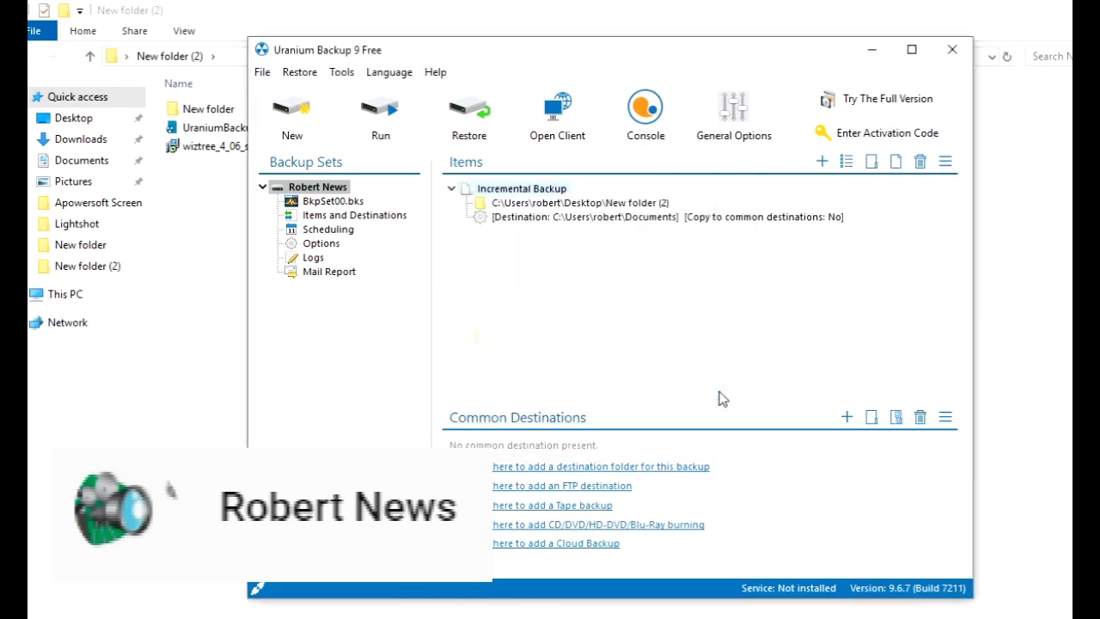
Delete the "Robert News" backup set and confirm the deletion.
right_click(340, 189)
left_click(412, 262)
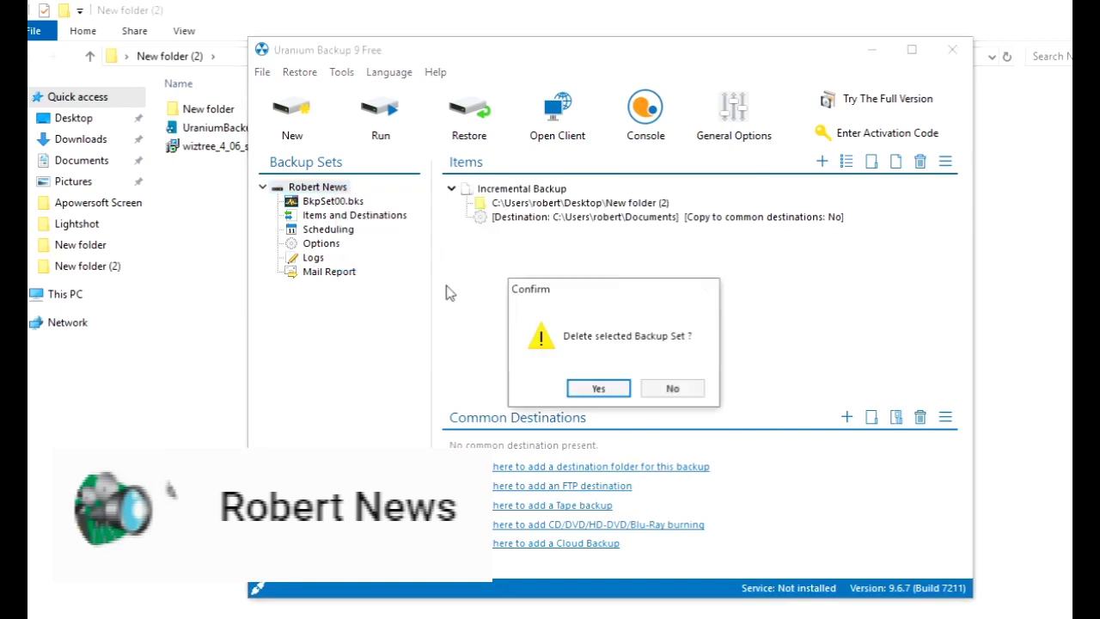
left_click(592, 388)
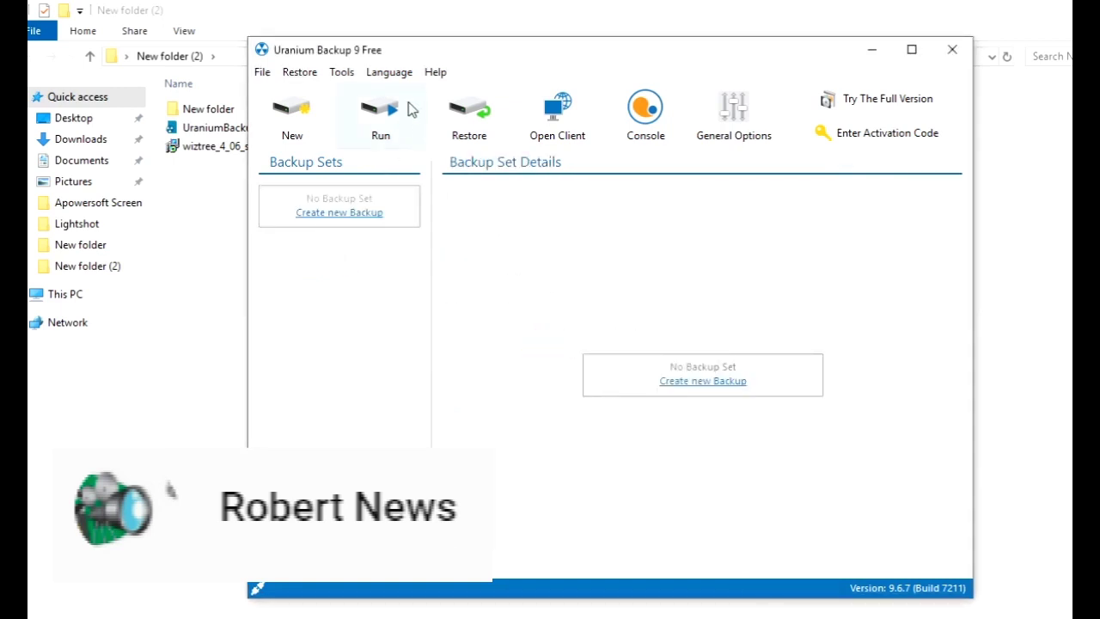
View the program's version and licence information in the About dialog and close it.
left_click(435, 72)
left_click(503, 217)
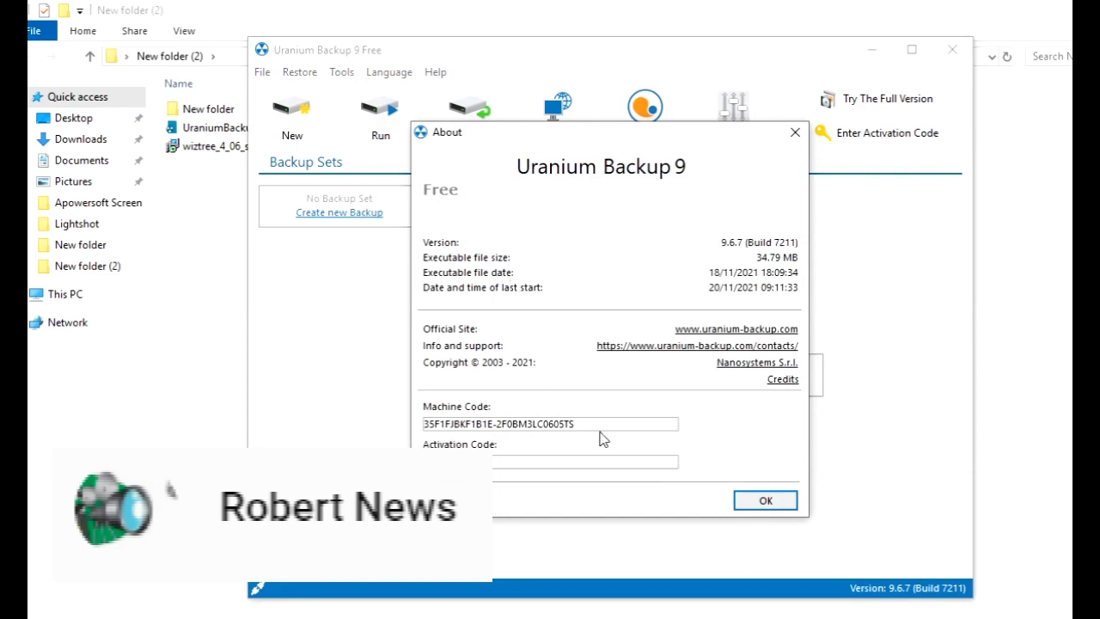
left_click(750, 502)
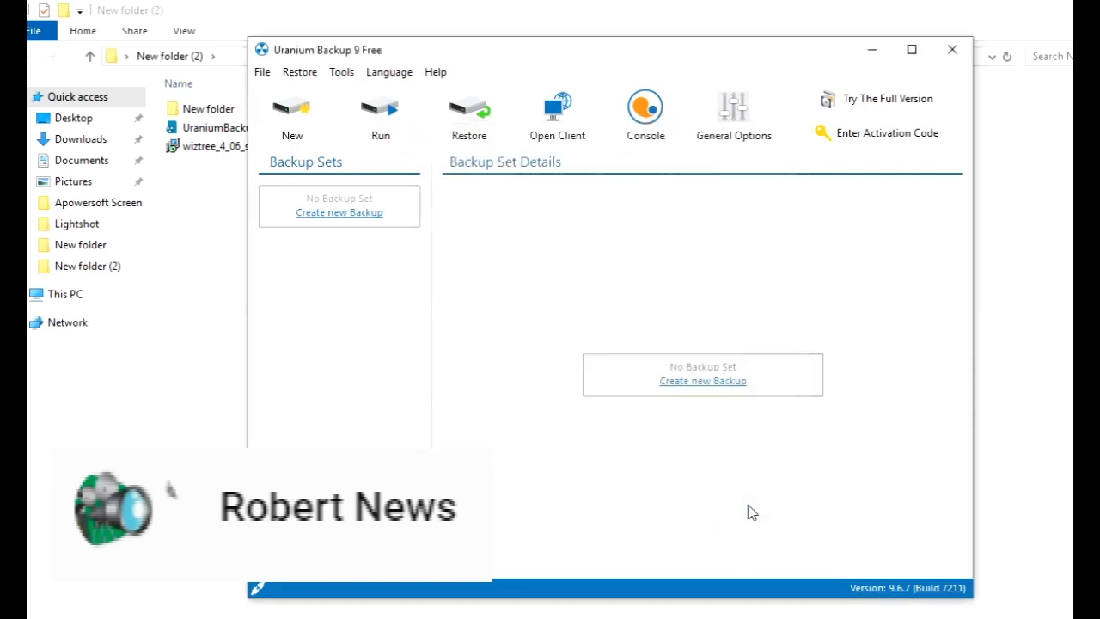